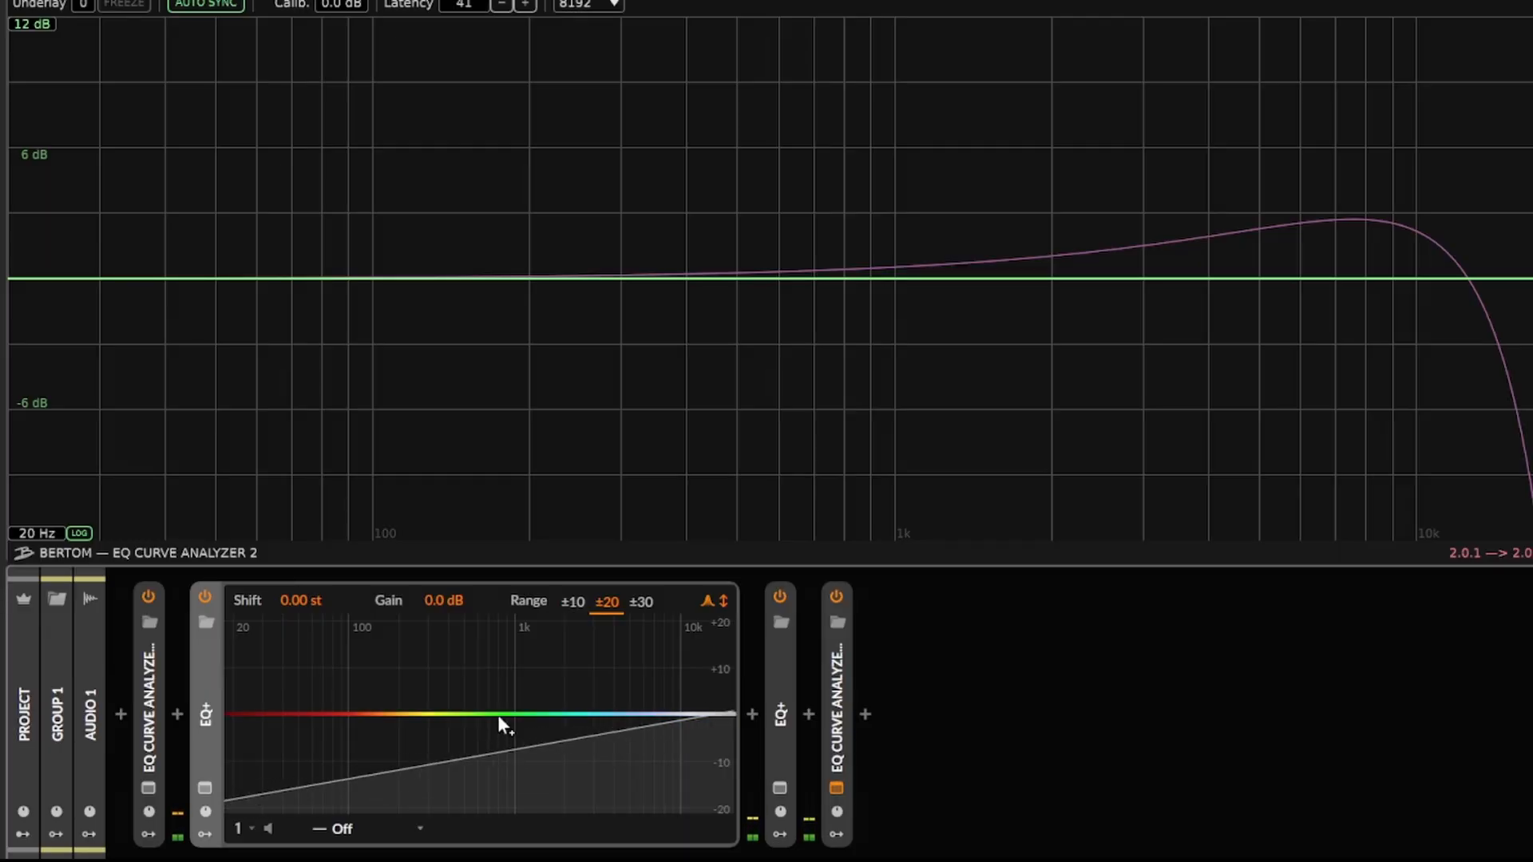
Add a bell boost of about +10.1 dB at 633 Hz in the first EQ+ and another bell at 633 Hz in the second EQ+
drag(497, 716, 457, 675)
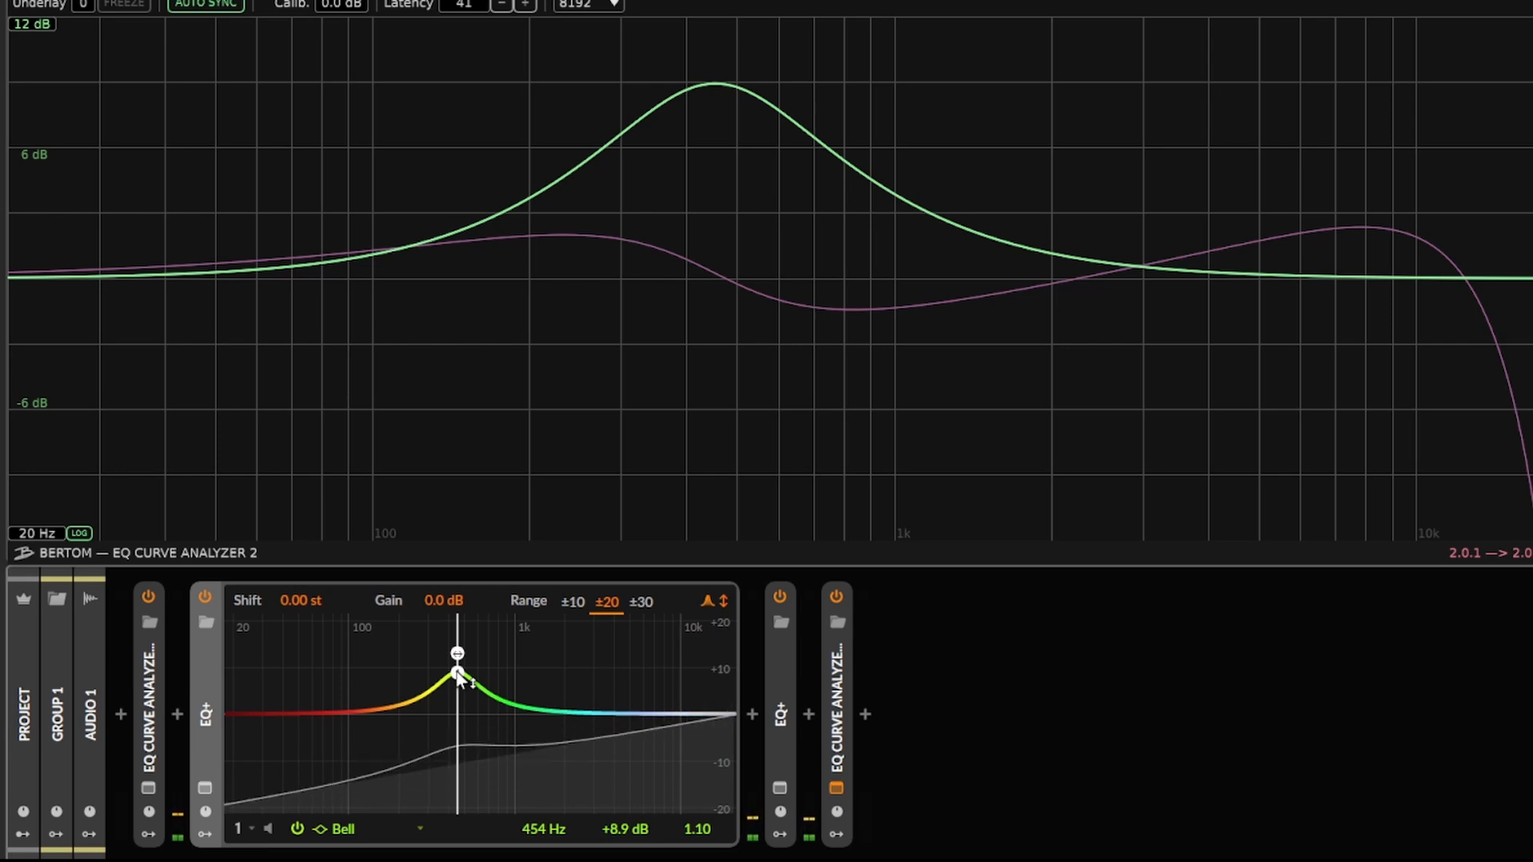
mouse_move(458, 675)
mouse_down()
mouse_move(422, 683)
mouse_move(473, 674)
mouse_move(428, 675)
mouse_move(408, 791)
mouse_move(436, 703)
mouse_move(481, 668)
mouse_up()
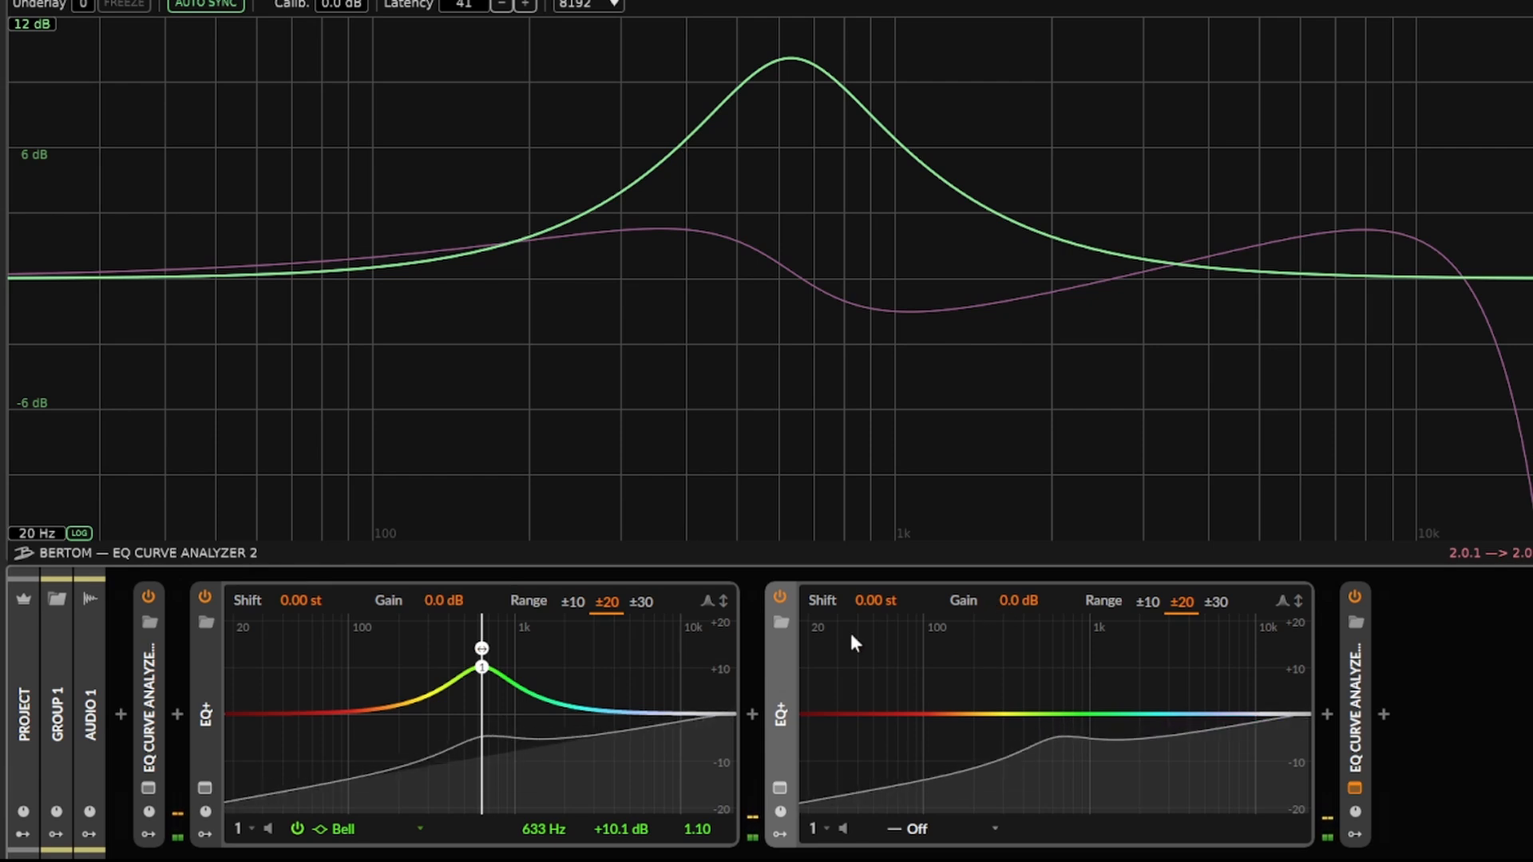
drag(1119, 710, 1125, 664)
double_click(1119, 829)
text(633)
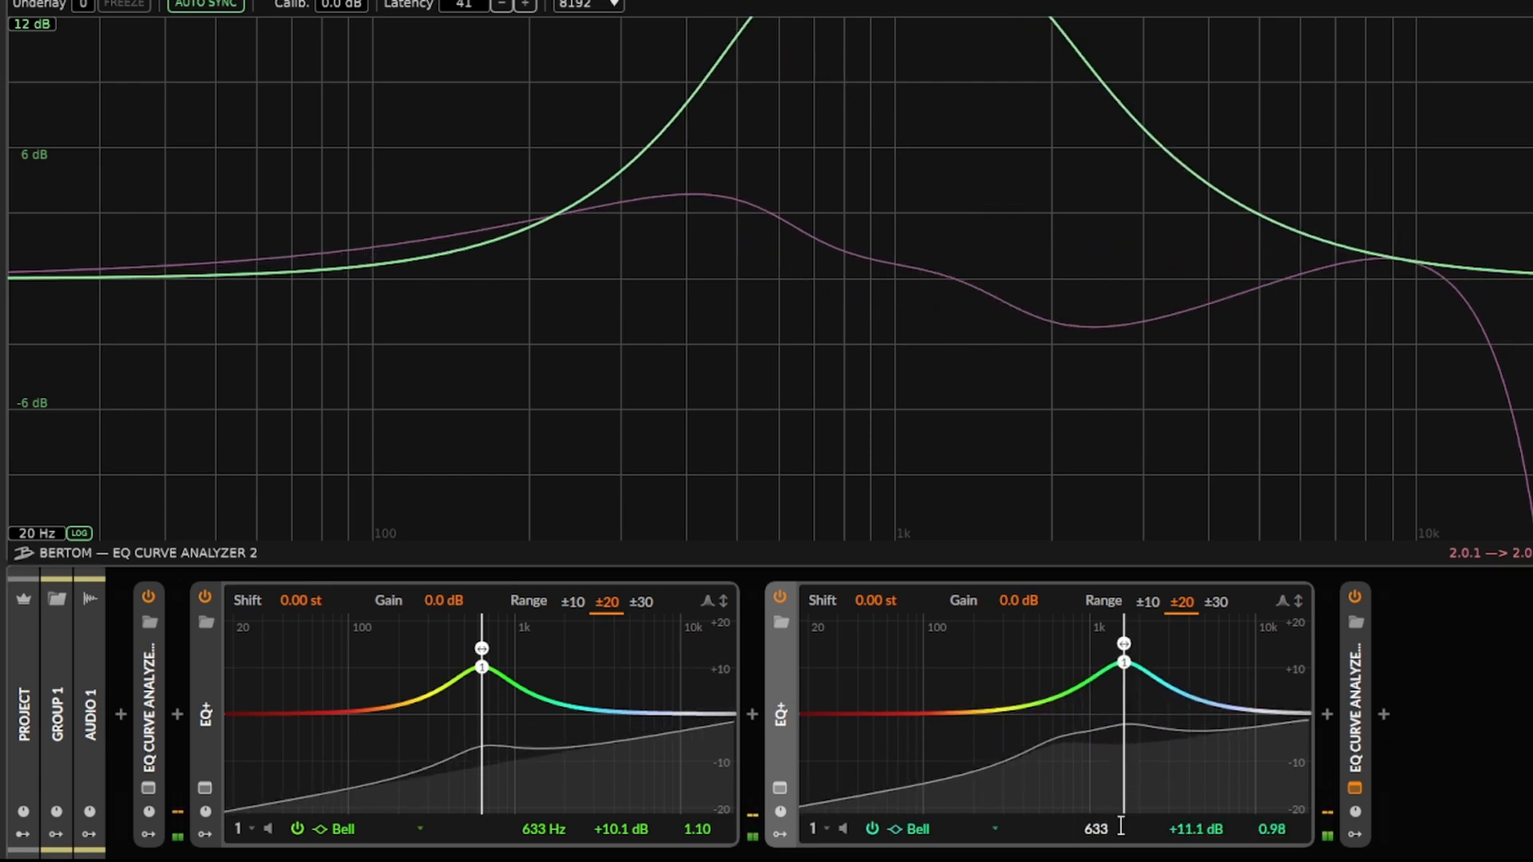
key(Return)
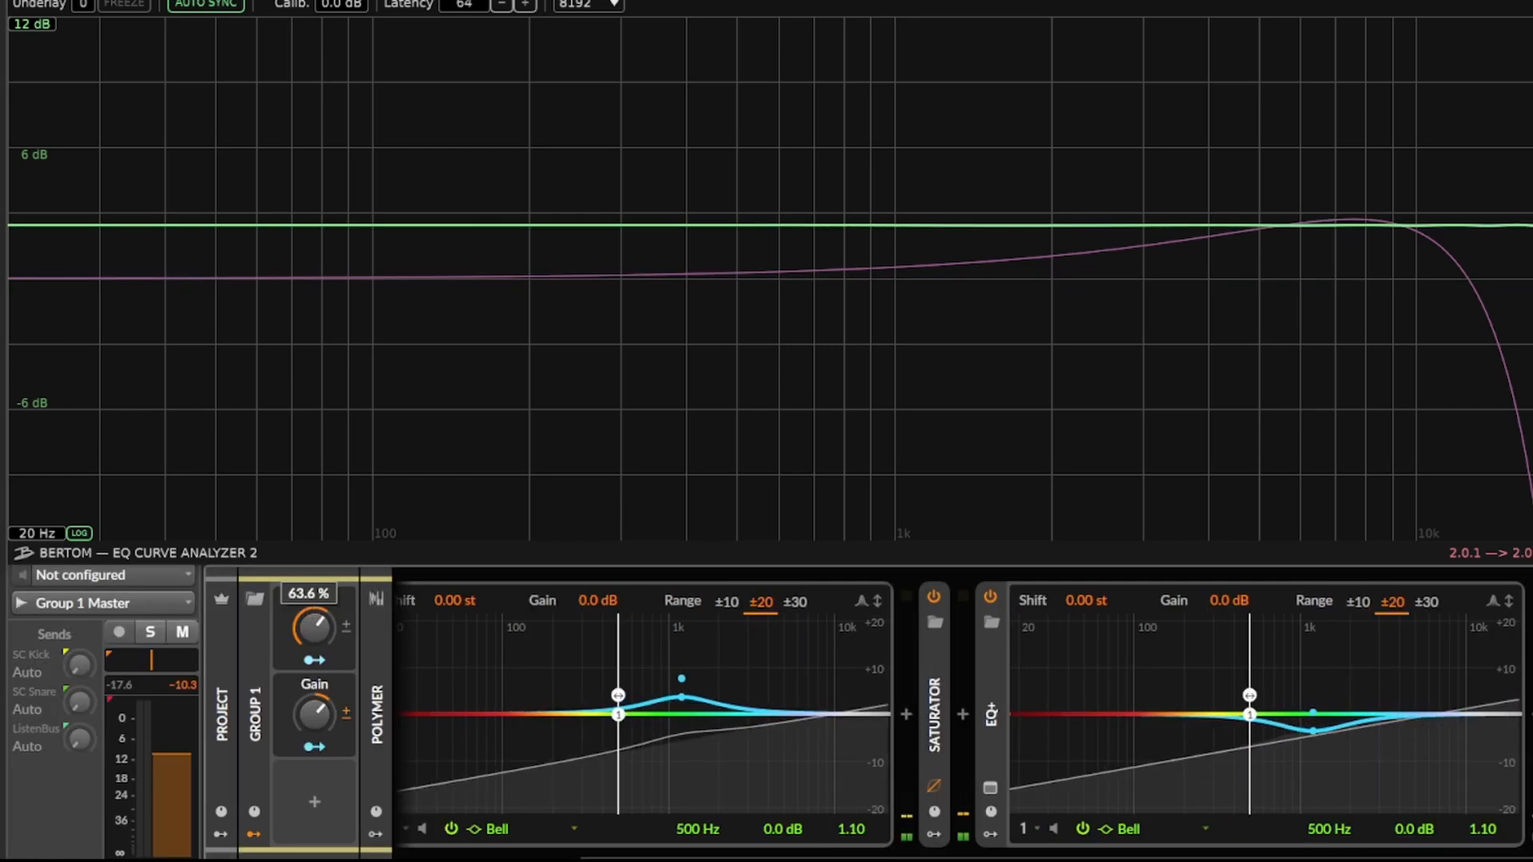
Lower the group's Freq macro and expand the Saturator between the two EQ+ devices
drag(315, 629, 315, 679)
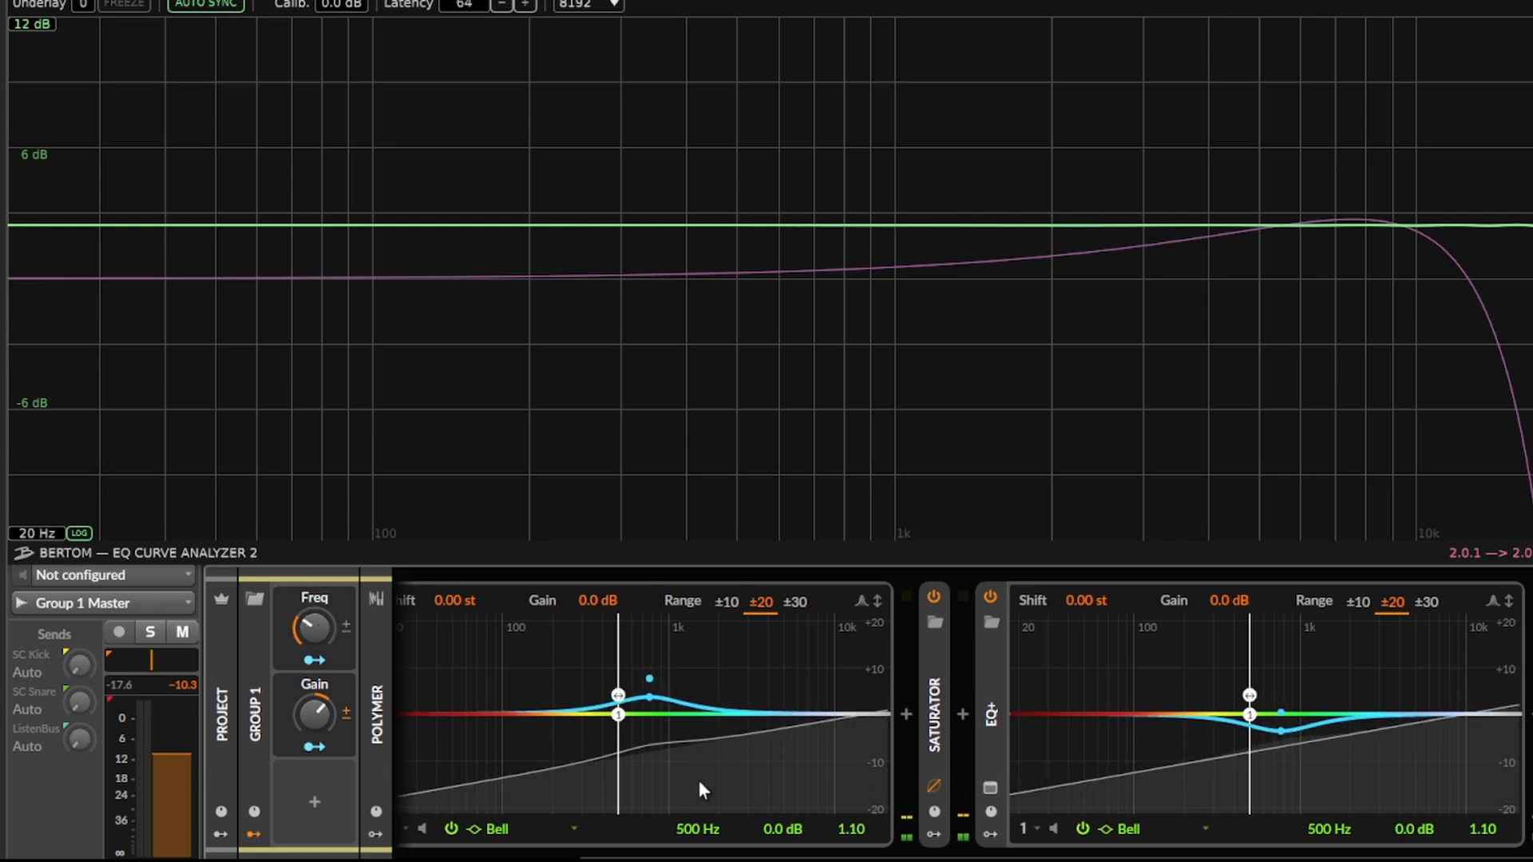
click(937, 715)
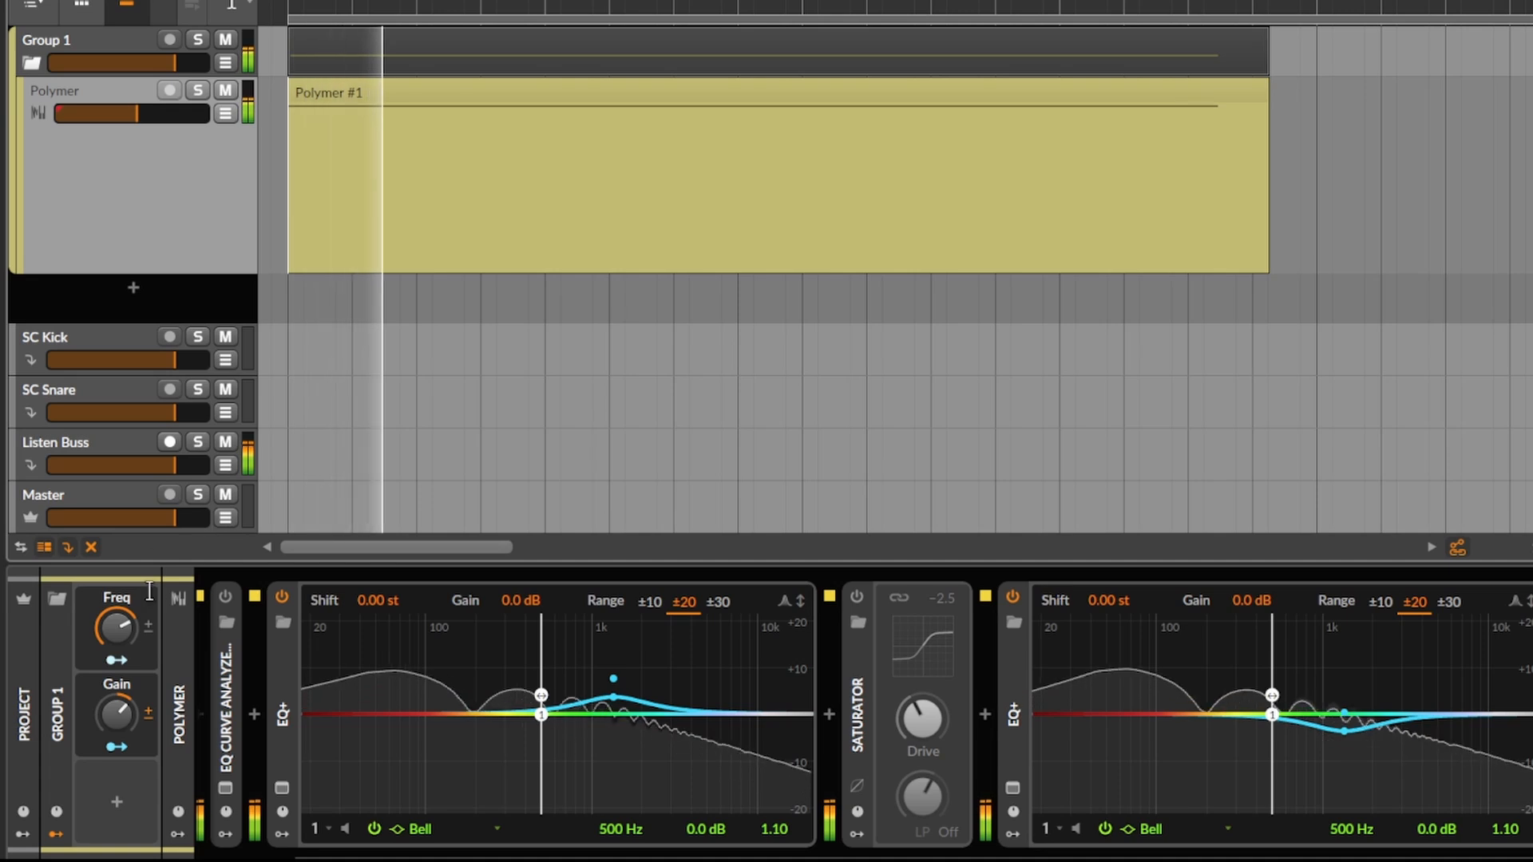
Raise the group's Gain macro to its maximum, stop playback, and sweep the Freq macro that moves both EQ+ bells
drag(116, 628, 117, 667)
drag(117, 723, 116, 570)
key(space)
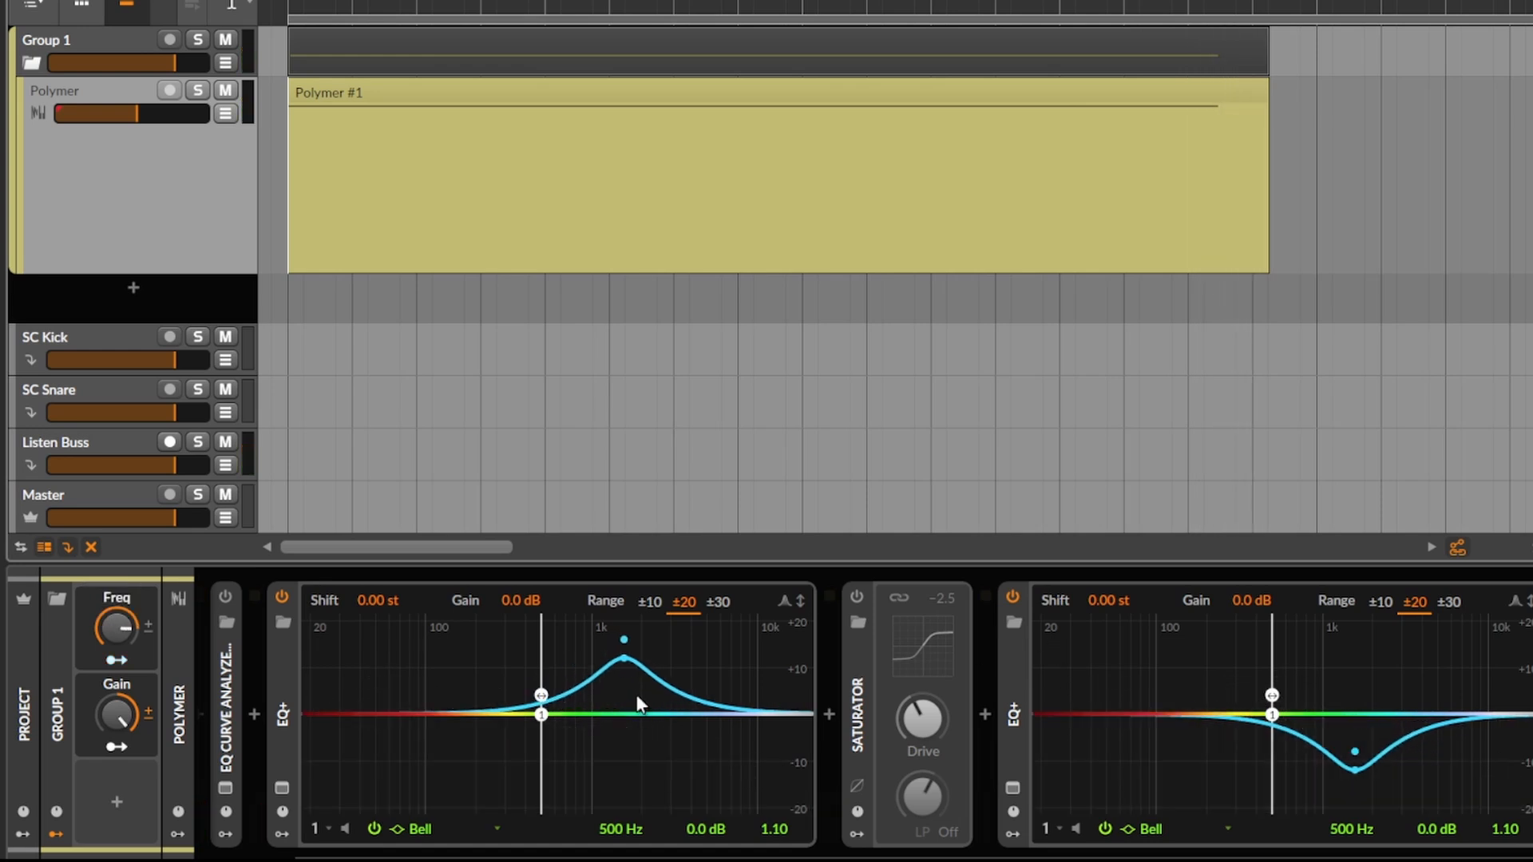
drag(112, 625, 112, 651)
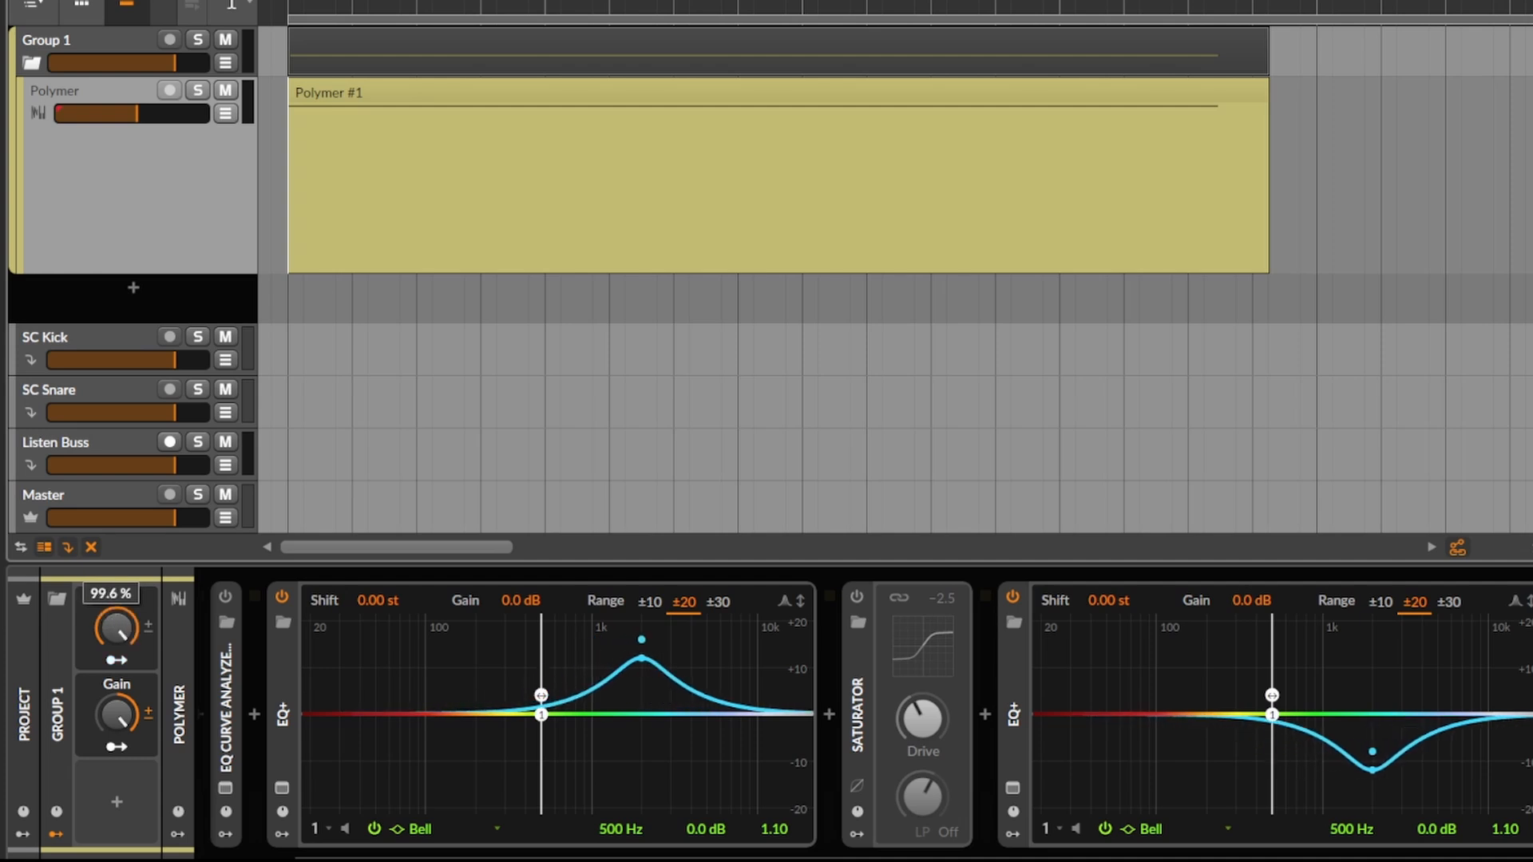
drag(117, 629, 117, 571)
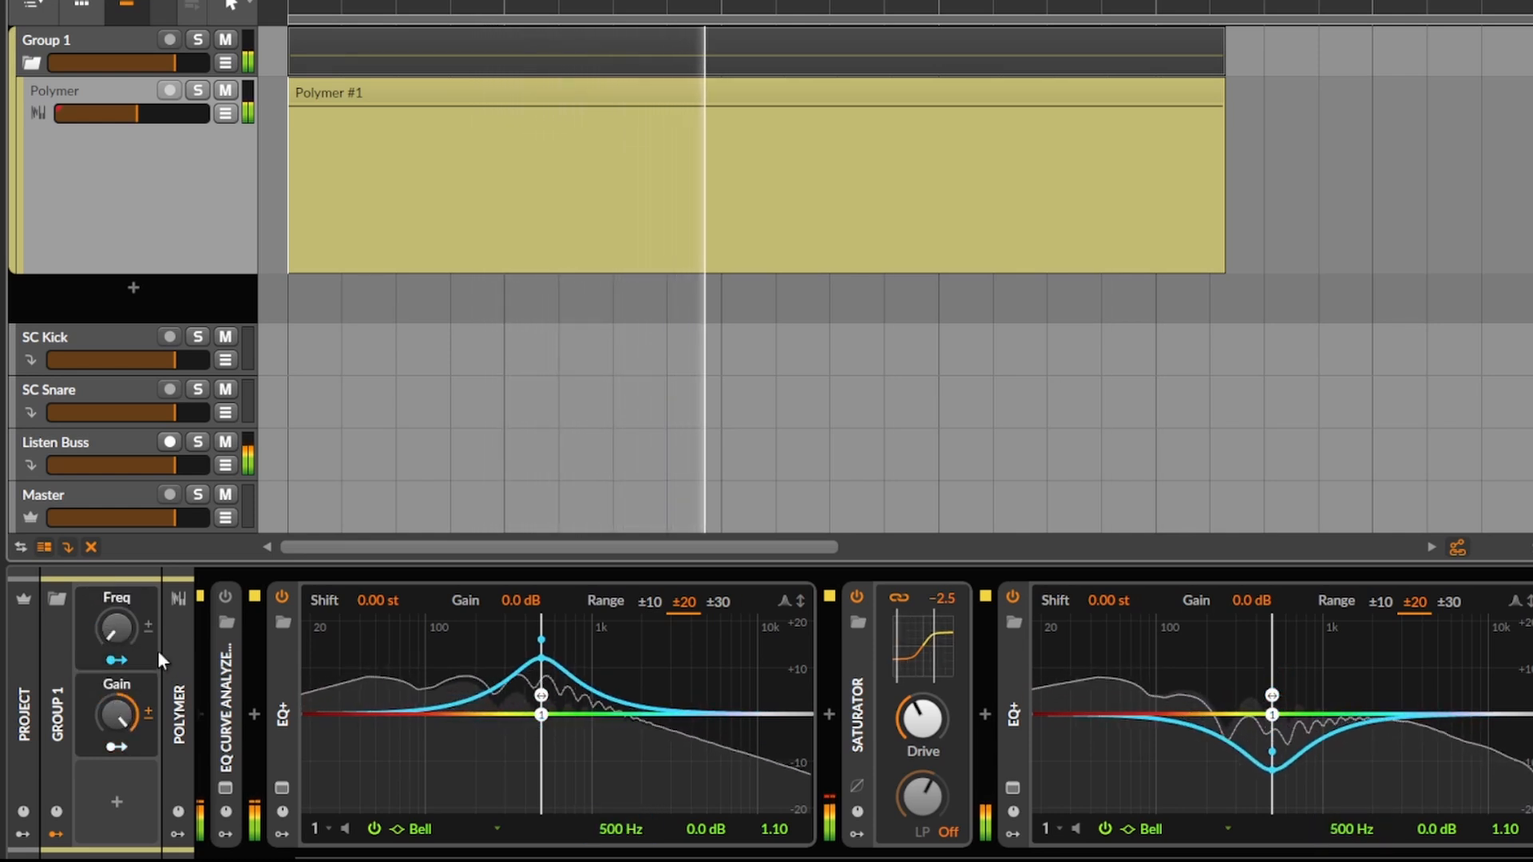
Raise the Freq macro while the drum break plays, and boost bell band 2 in Group 1's EQ+ to about +11 dB
click(150, 629)
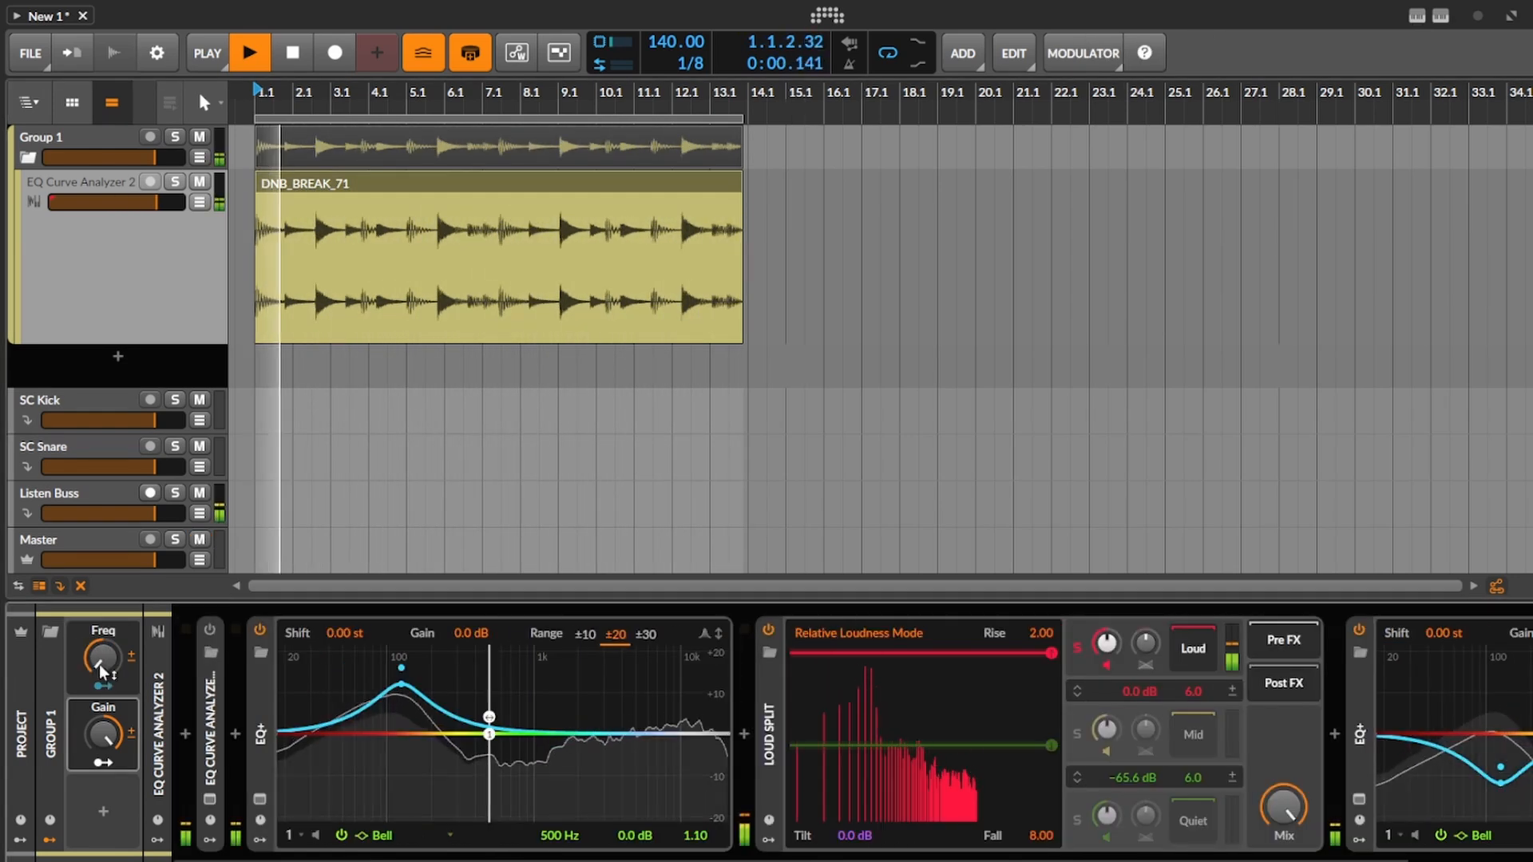
drag(103, 658, 103, 578)
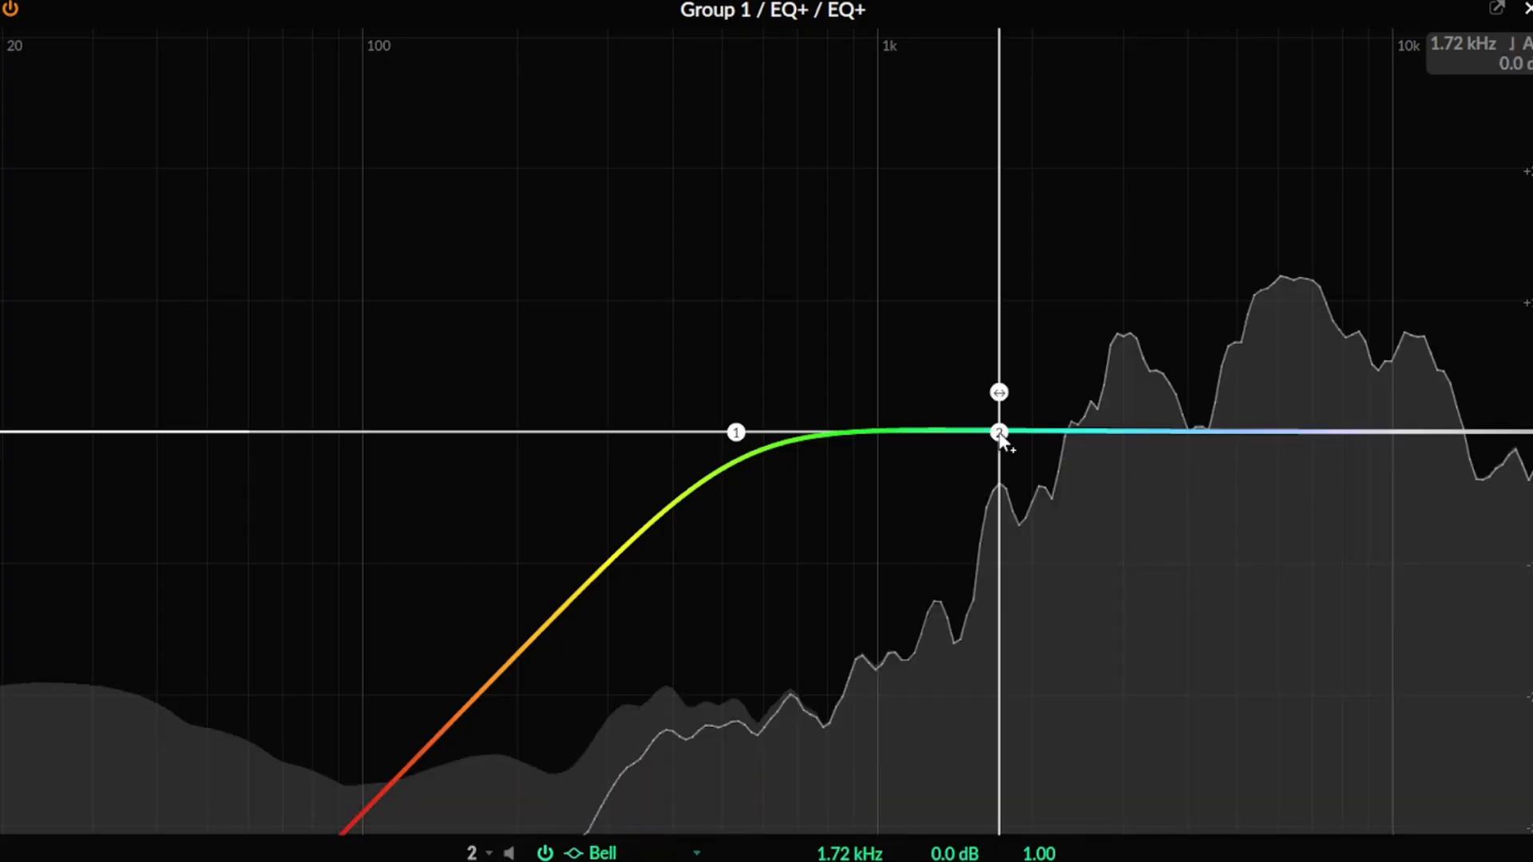
drag(999, 433, 1171, 276)
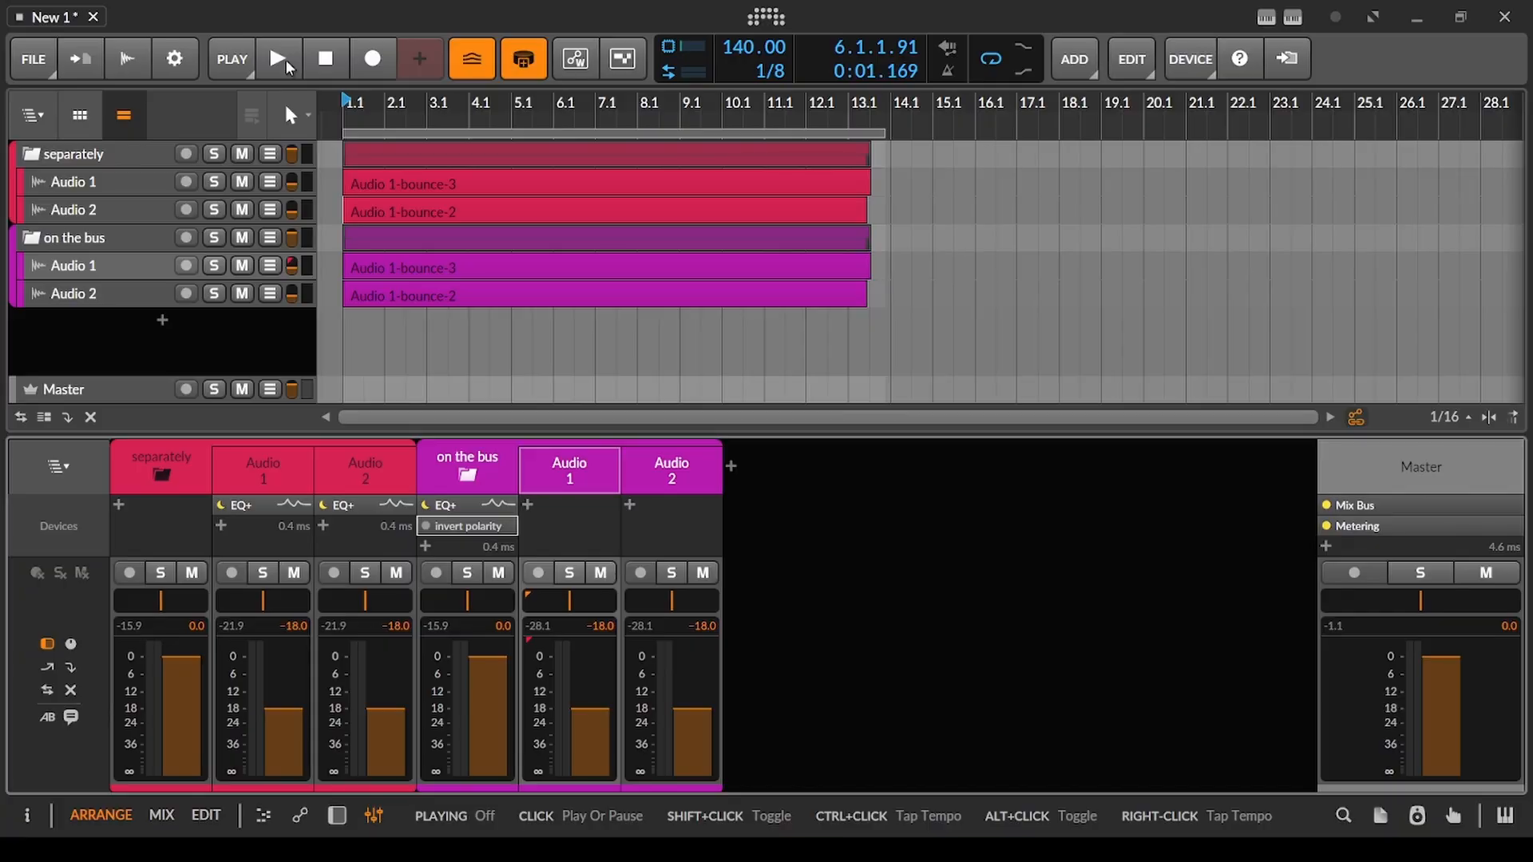
Start playback and switch on the invert polarity device on the "on the bus" group
click(289, 67)
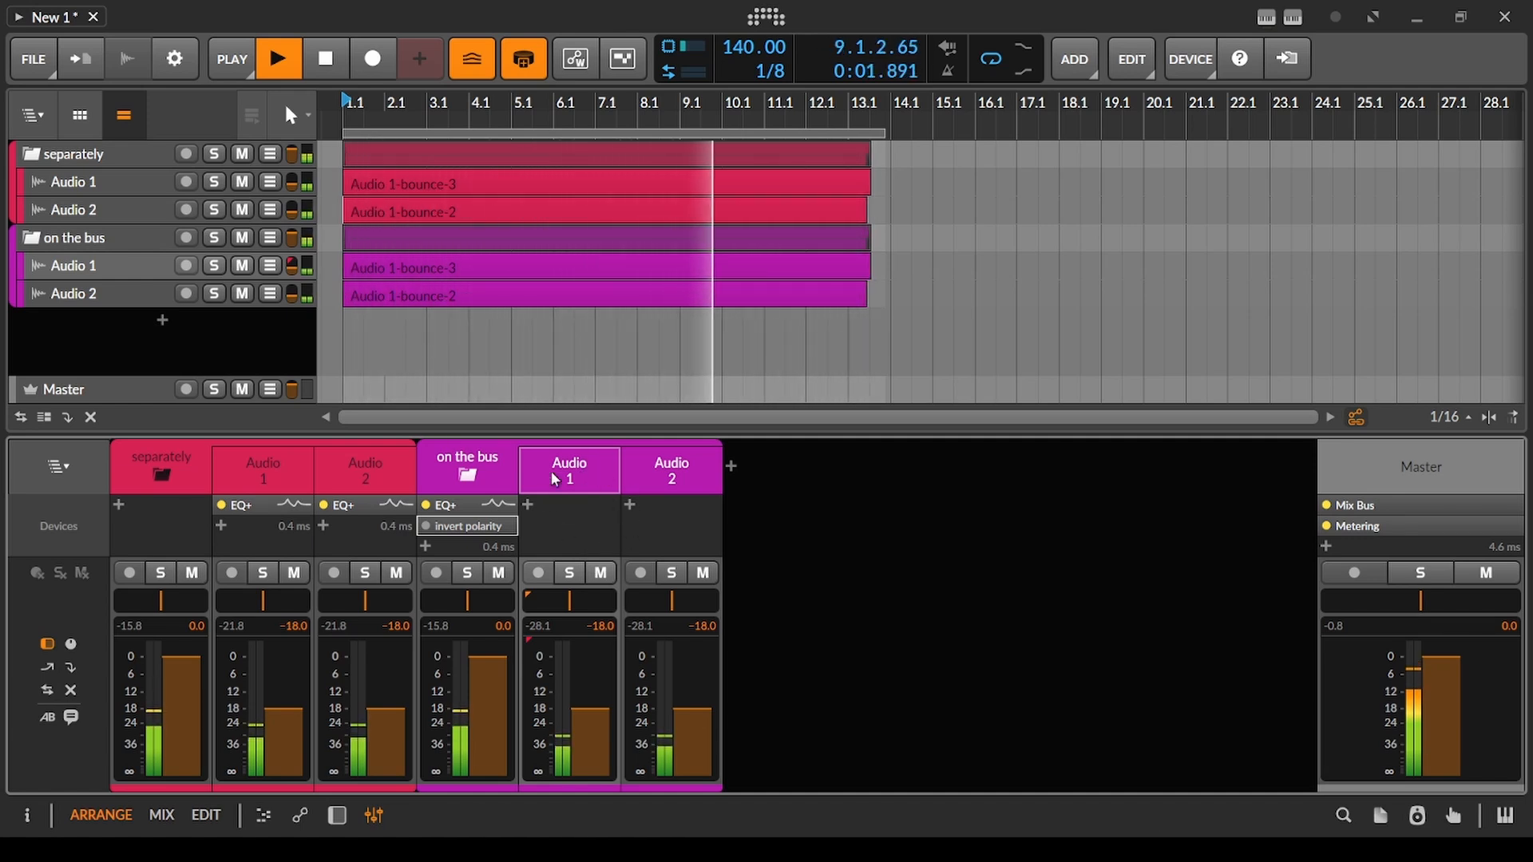
click(425, 527)
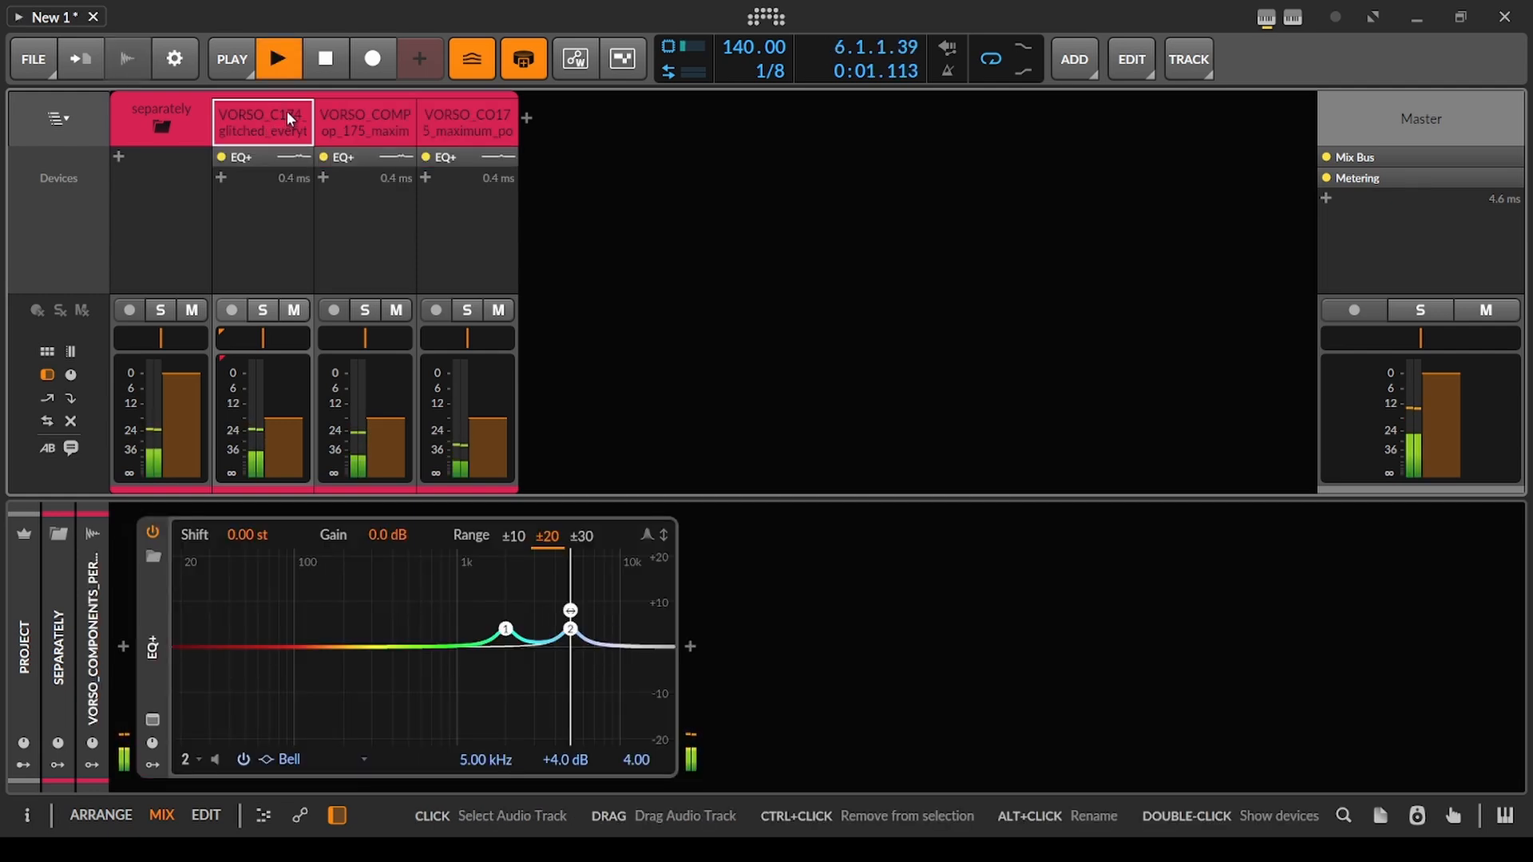
Show the EQ+ settings of the individual tracks across the three groups for comparison
click(351, 104)
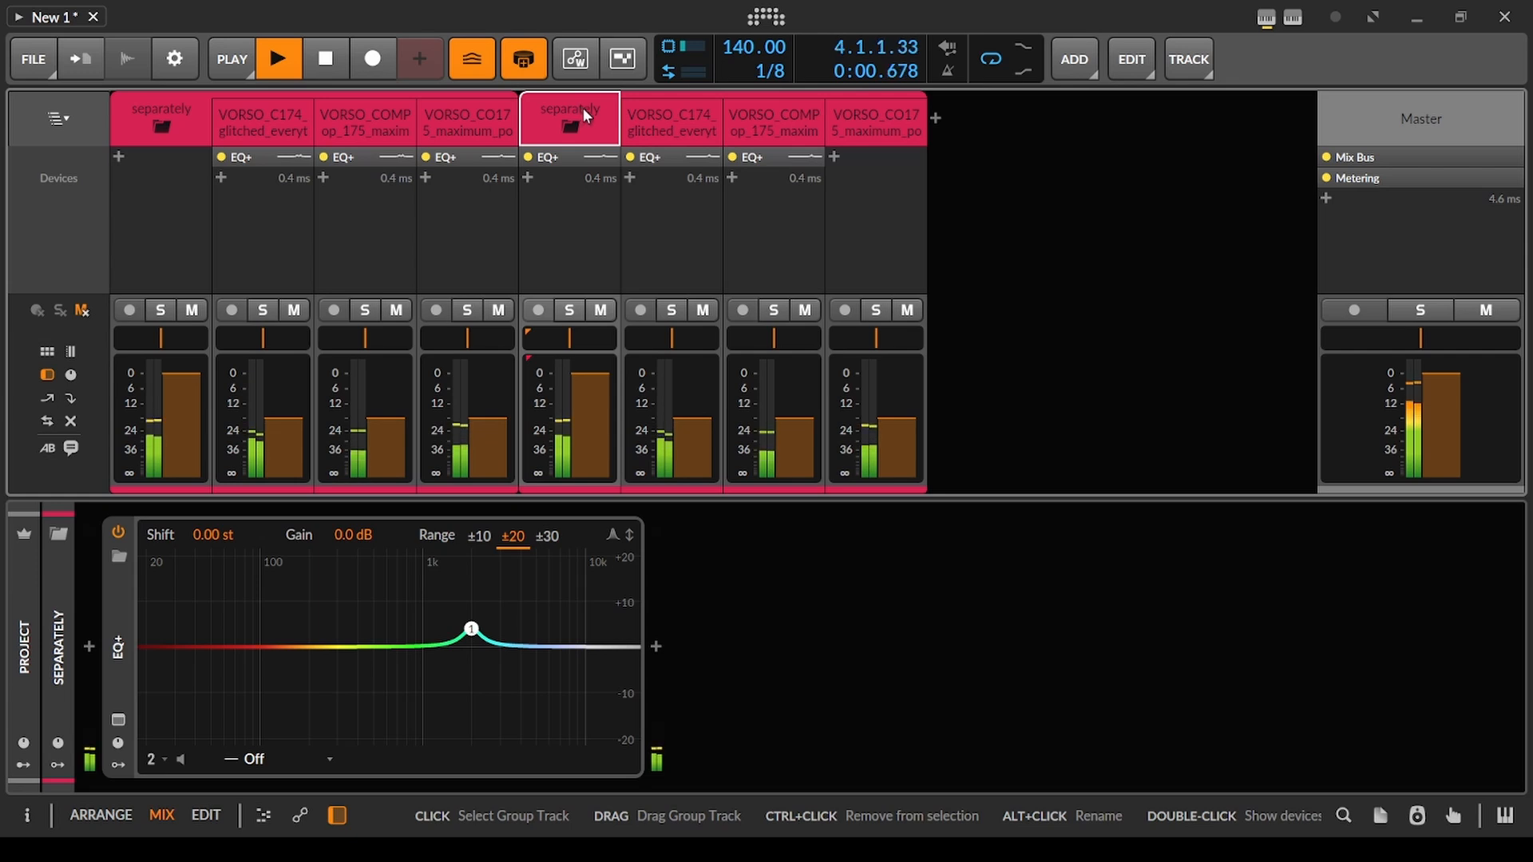
click(688, 112)
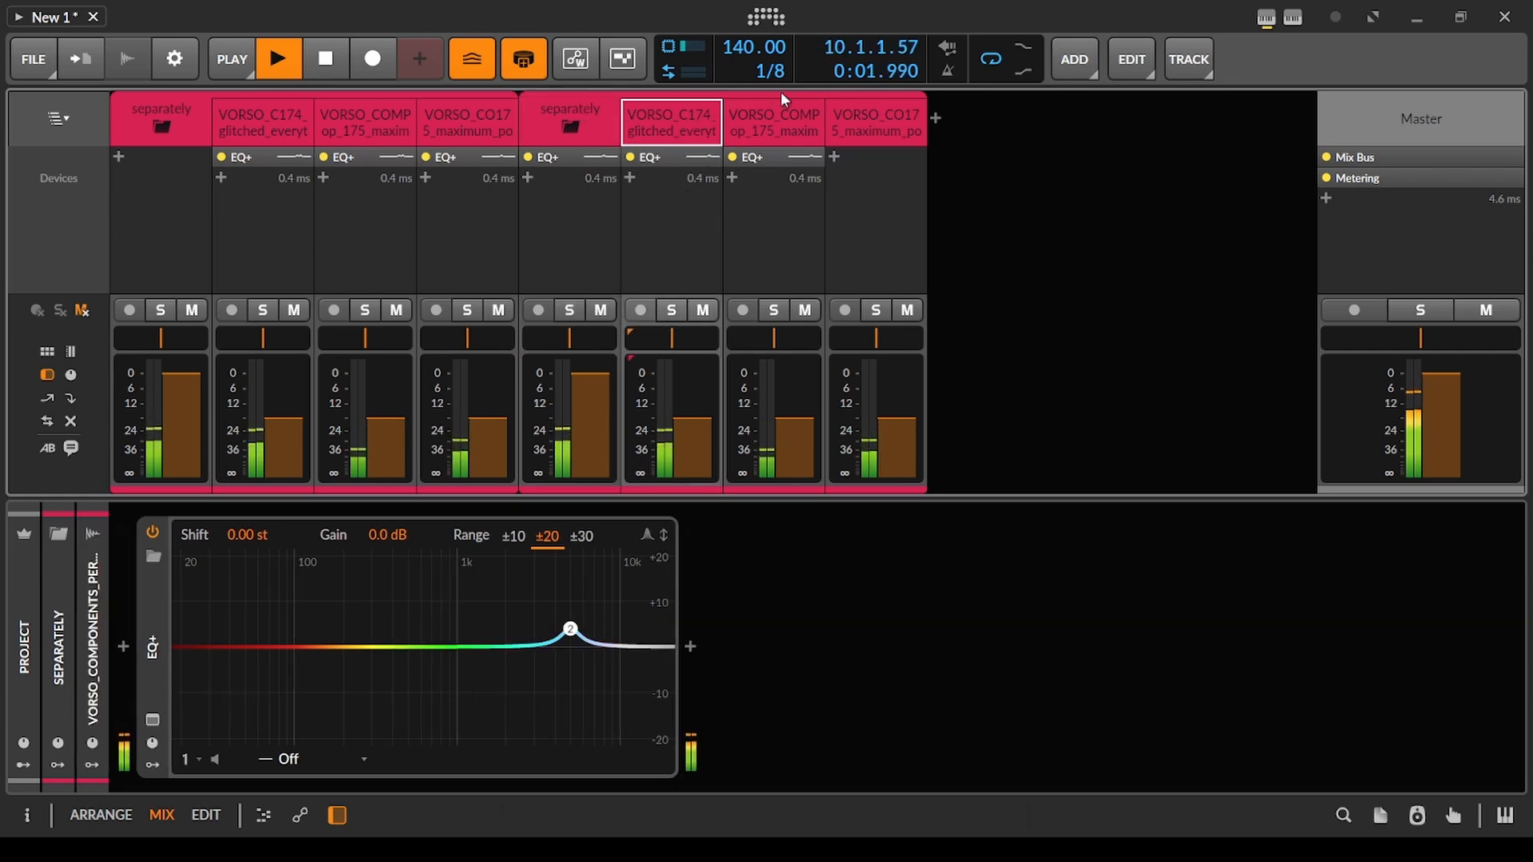
click(790, 118)
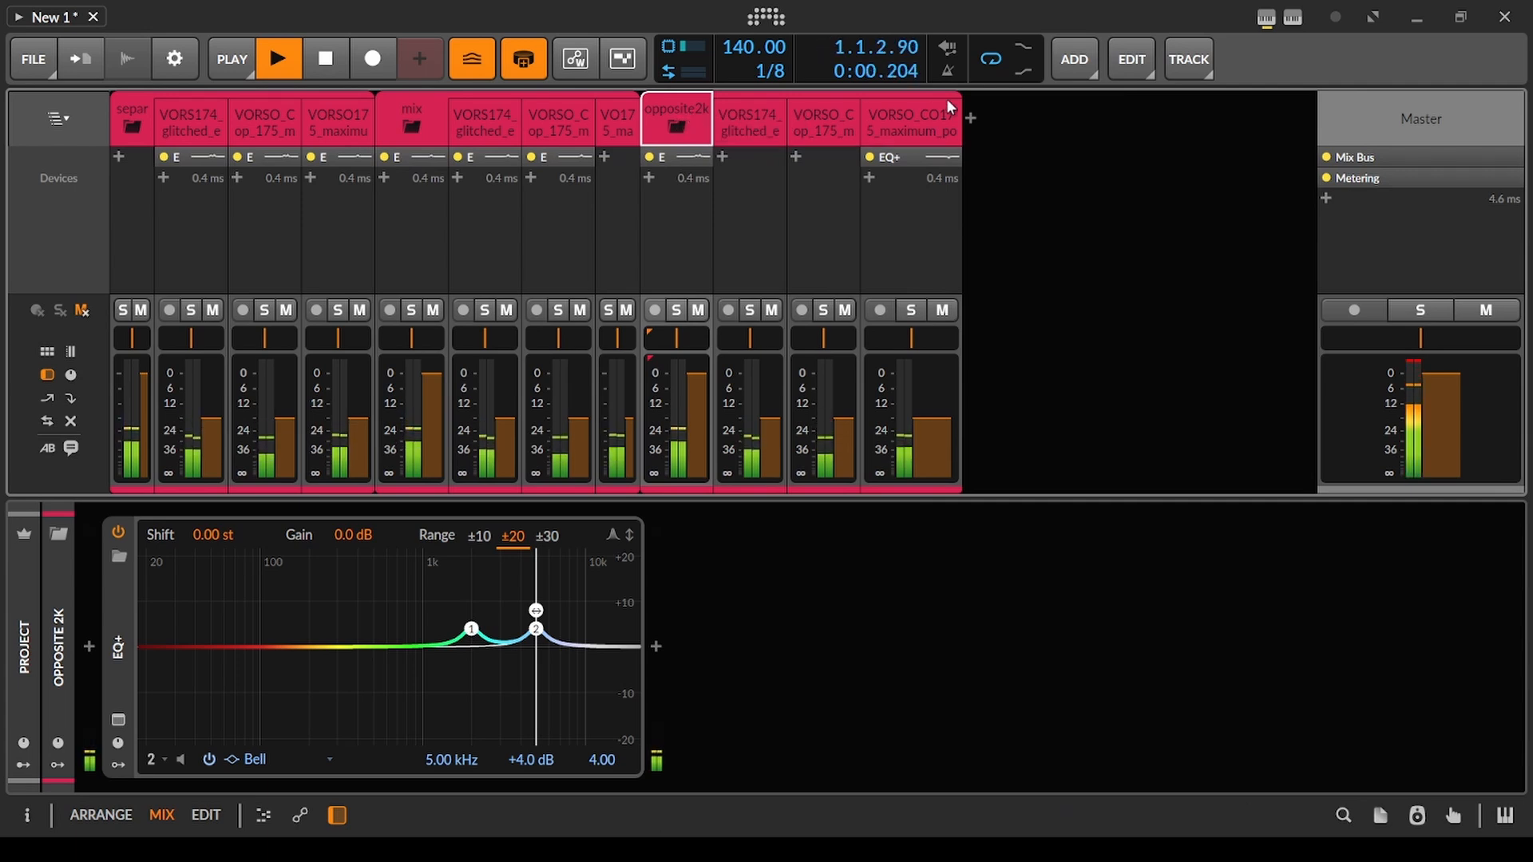
click(914, 116)
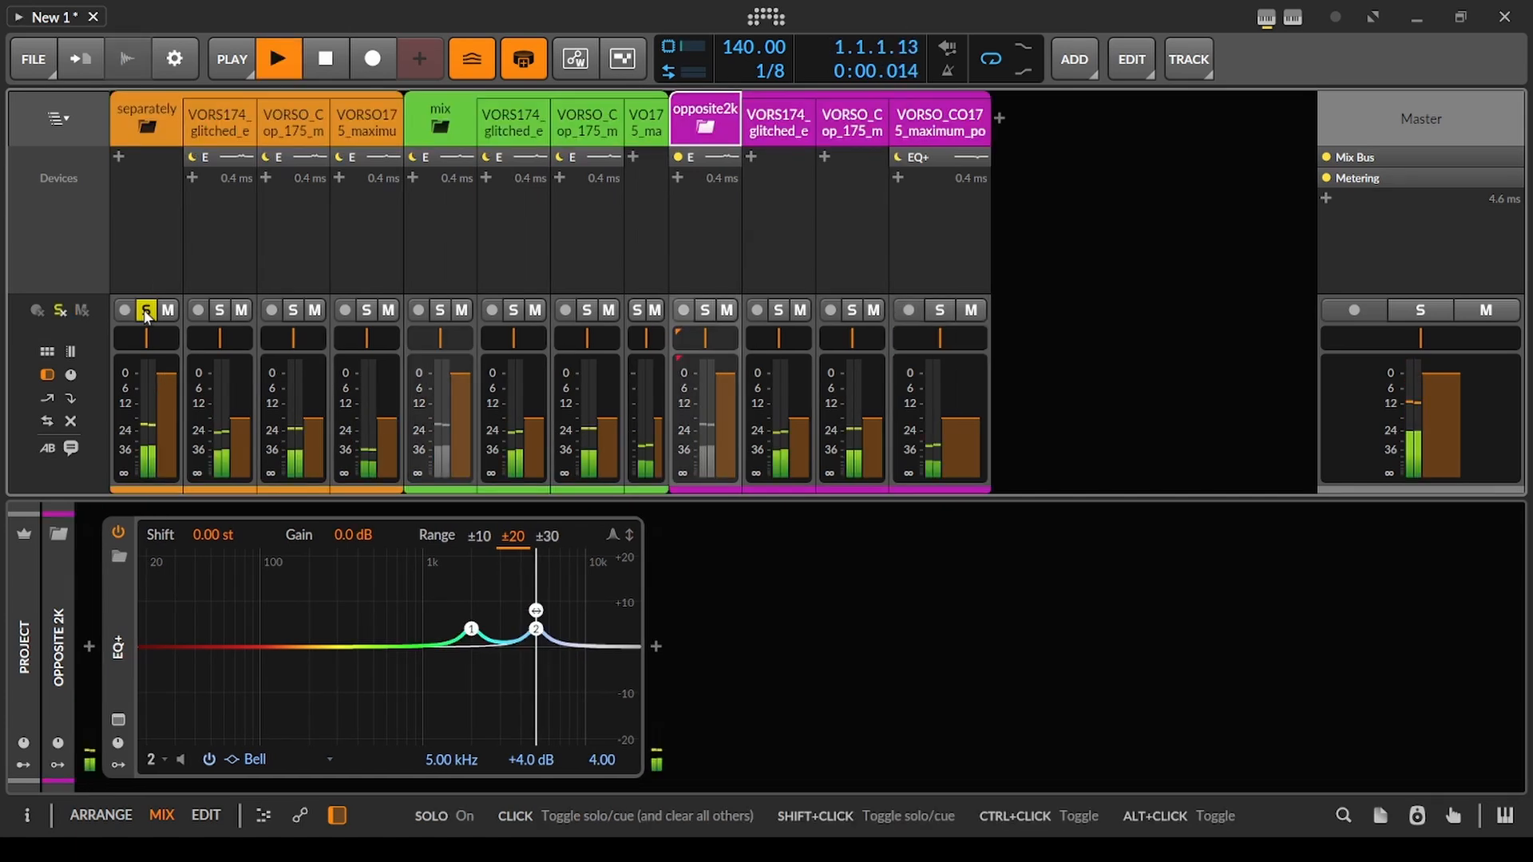
Solo the separately, mix and opposite2k groups in turn, then in reverse order, to compare their sound
click(146, 310)
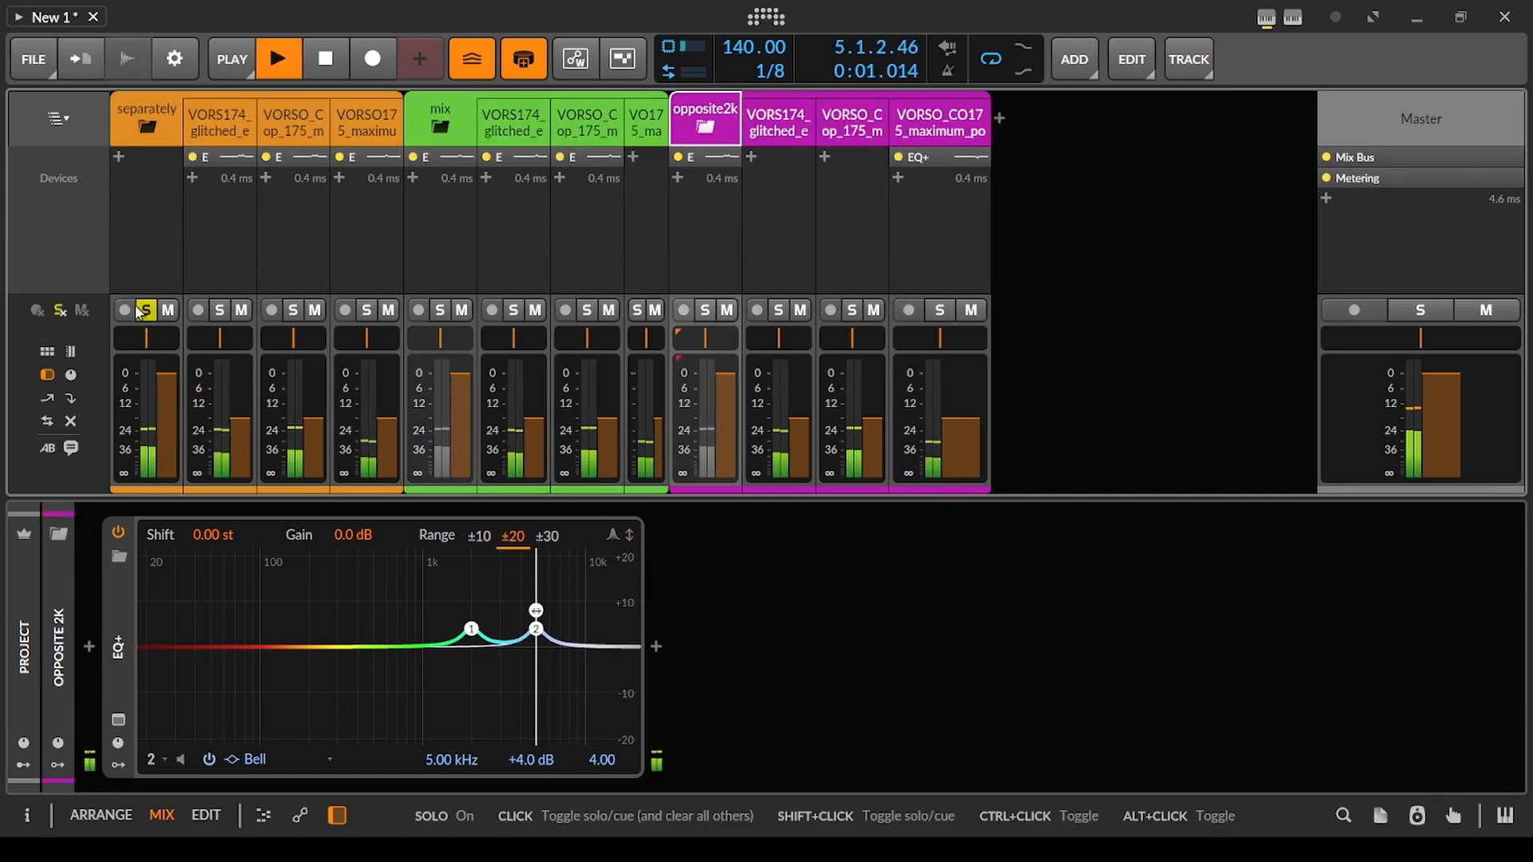
click(441, 311)
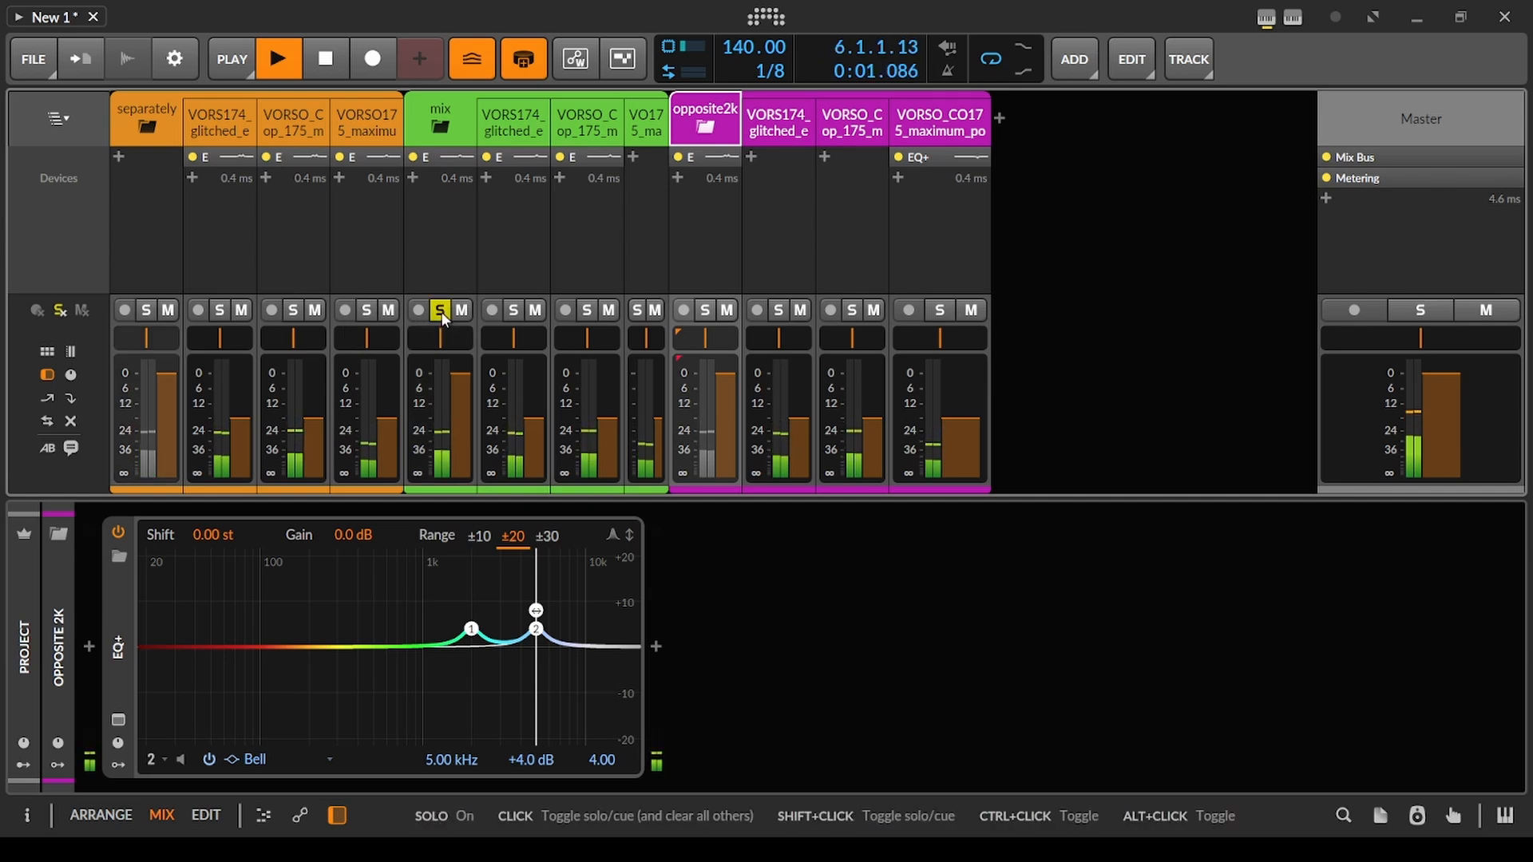
click(706, 312)
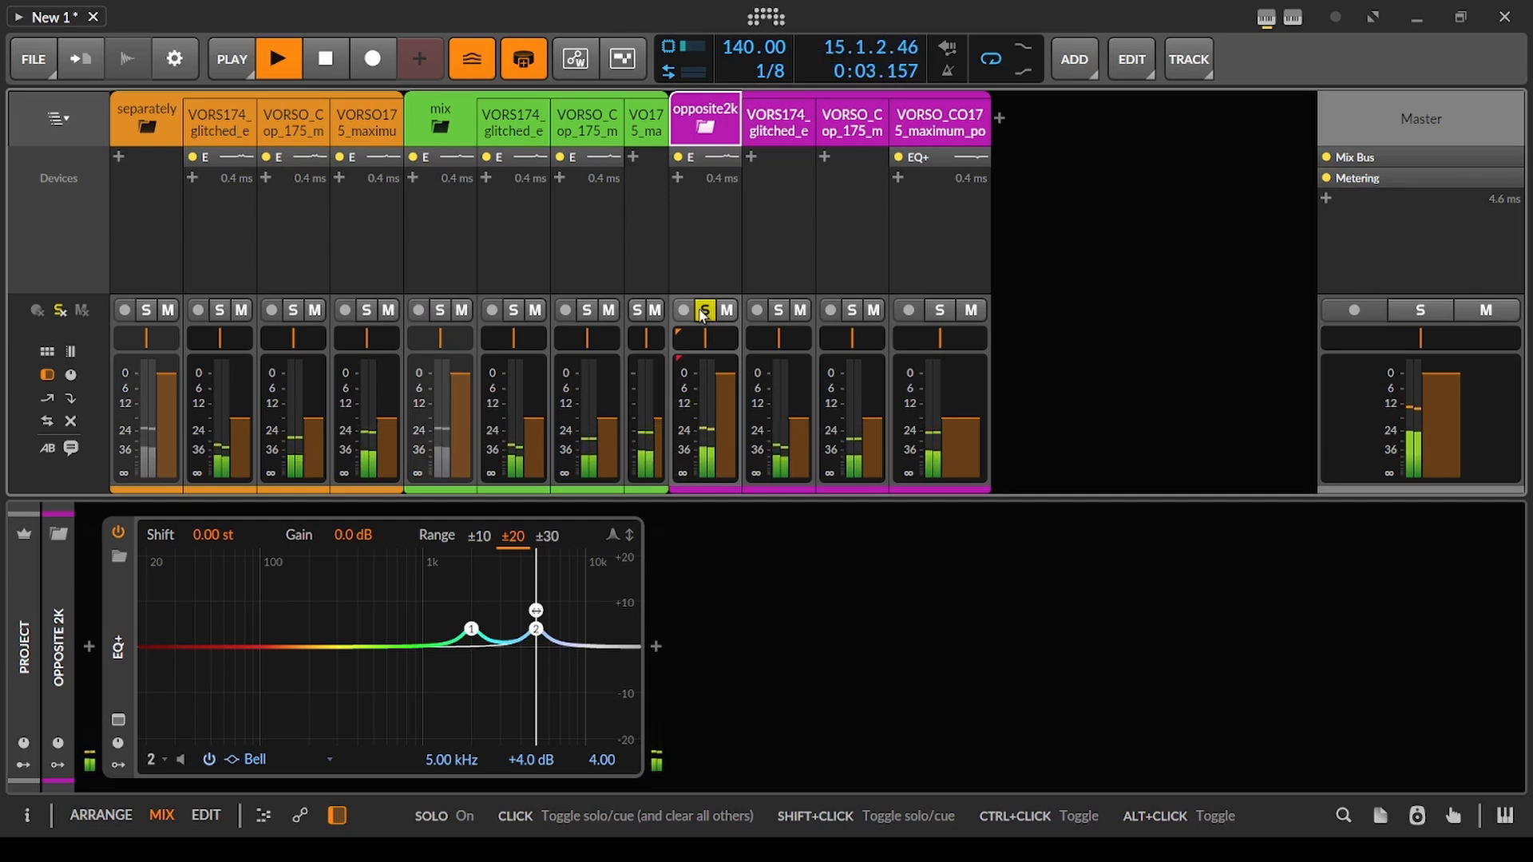
click(439, 312)
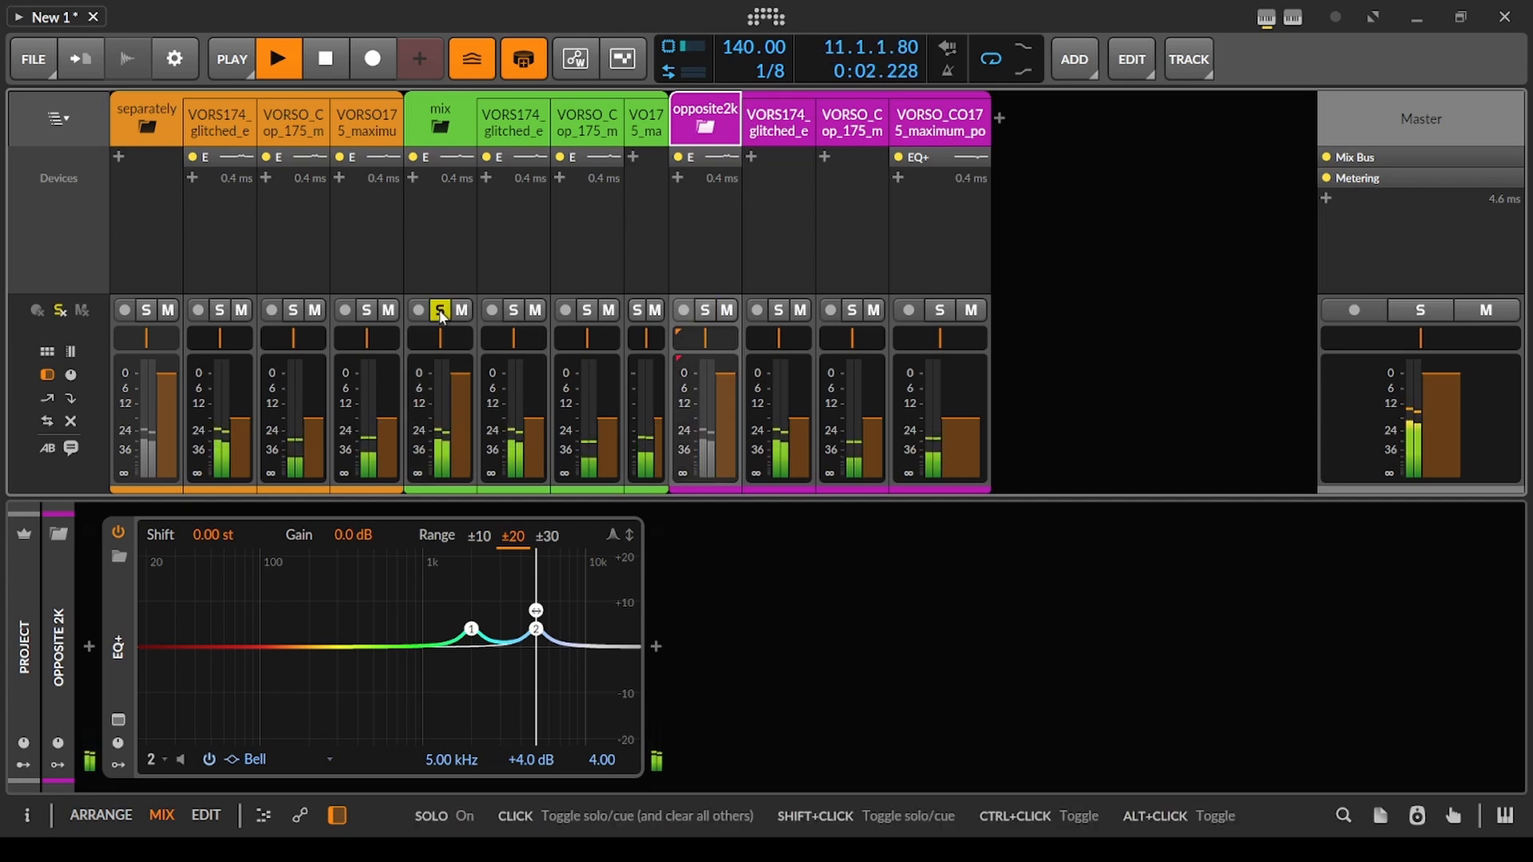
click(146, 310)
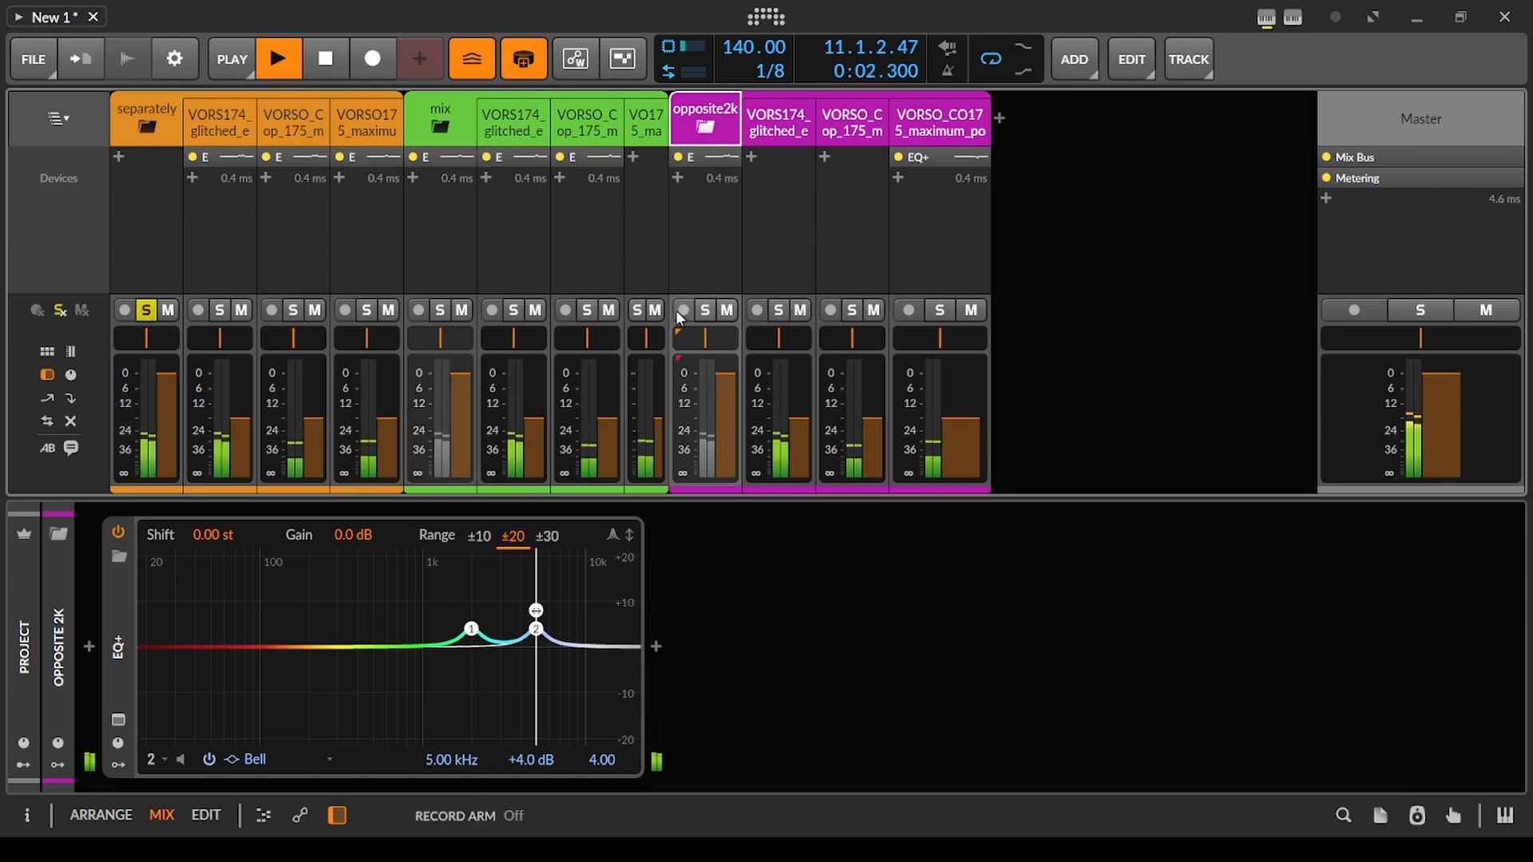
click(705, 310)
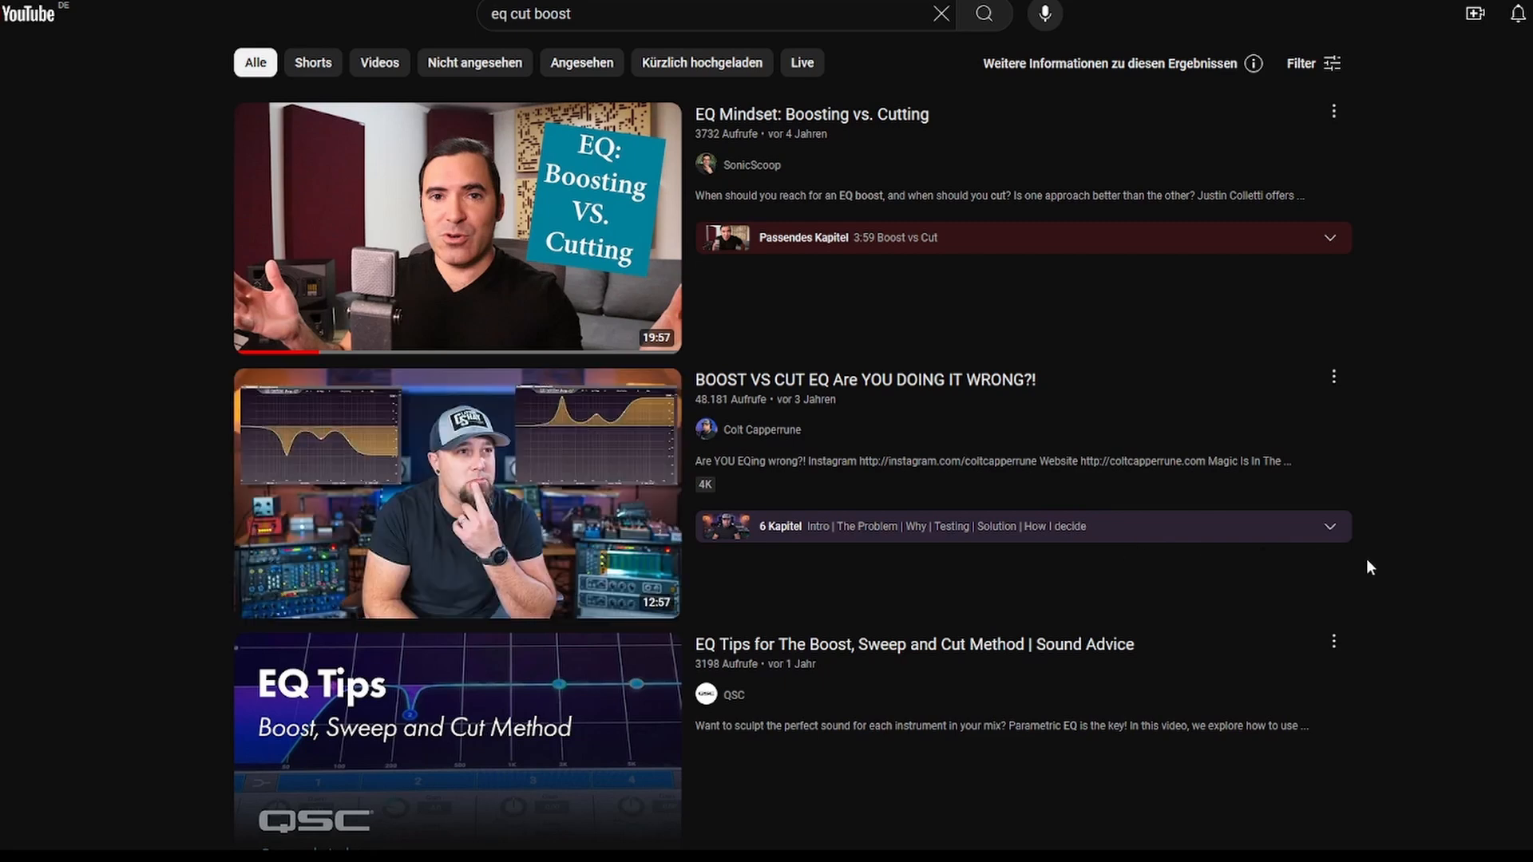
Browse the YouTube search results for "eq cut boost"
scroll(1367, 558, down, 1)
scroll(1367, 560, down, 1)
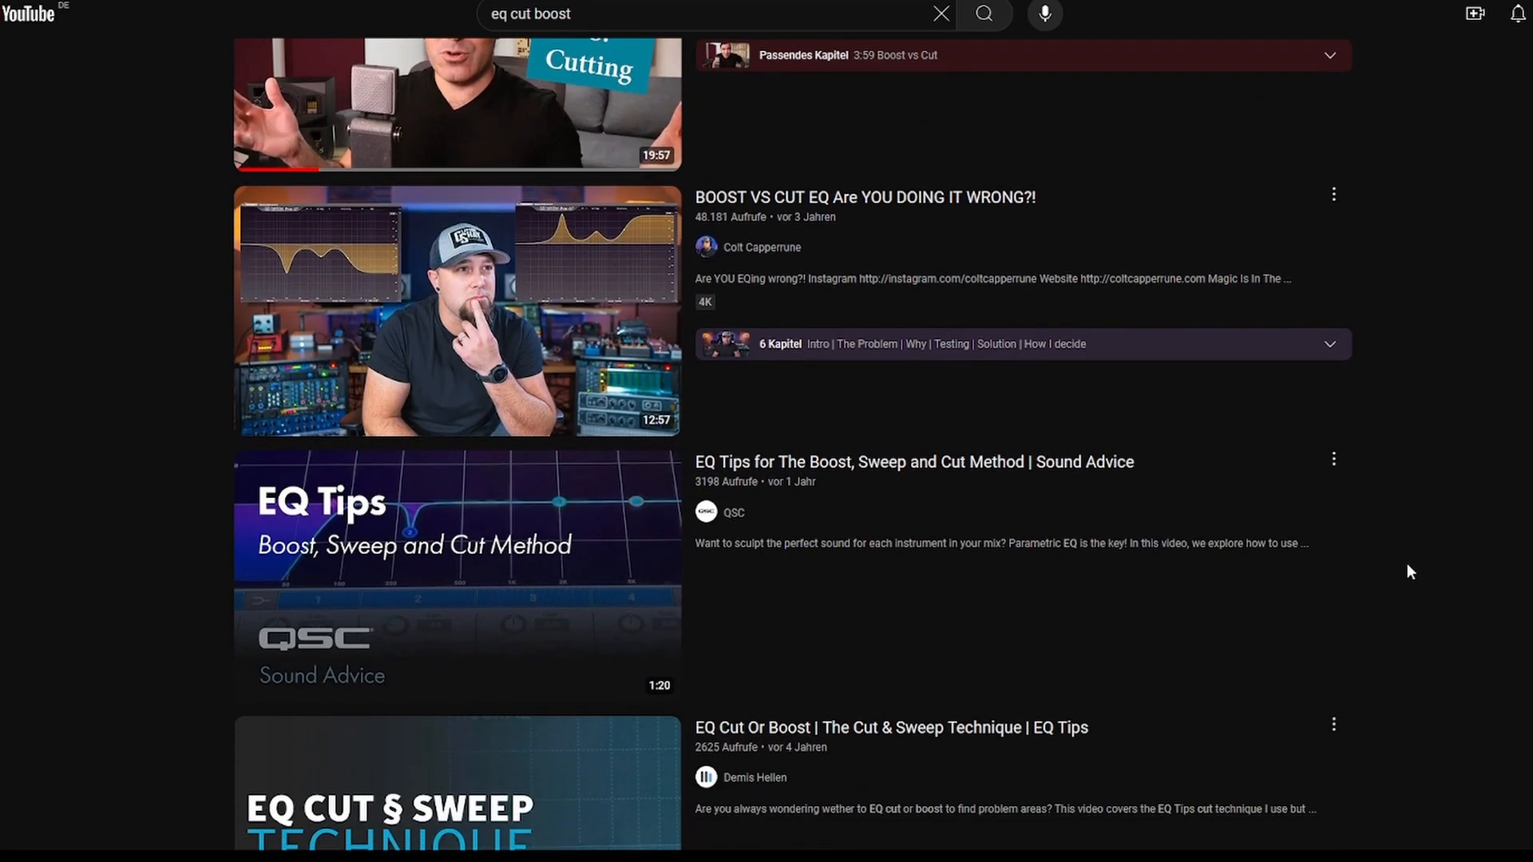
scroll(1440, 563, down, 1)
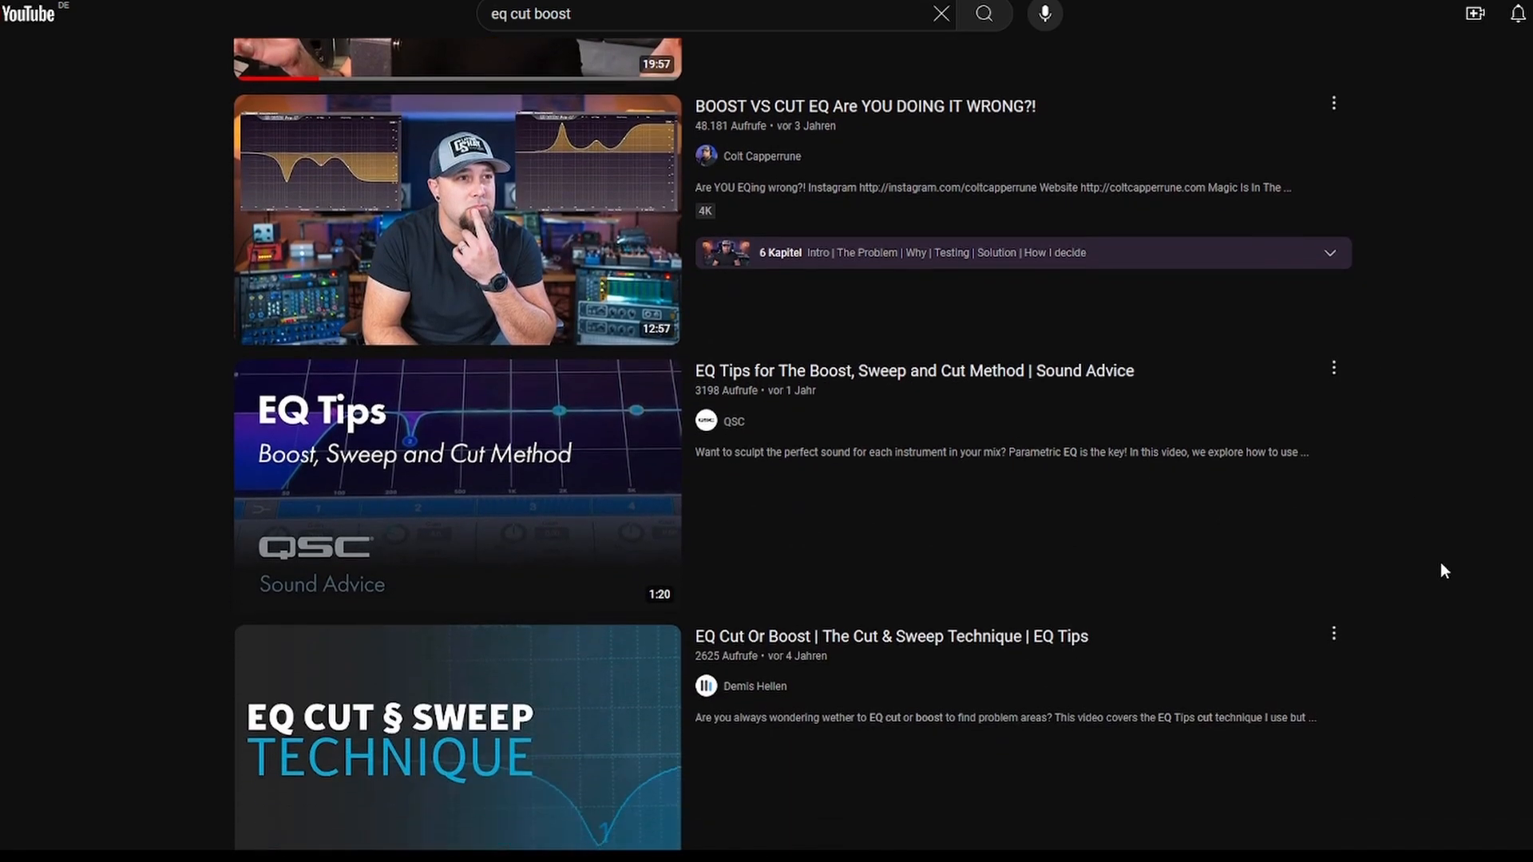
scroll(1441, 570, down, 2)
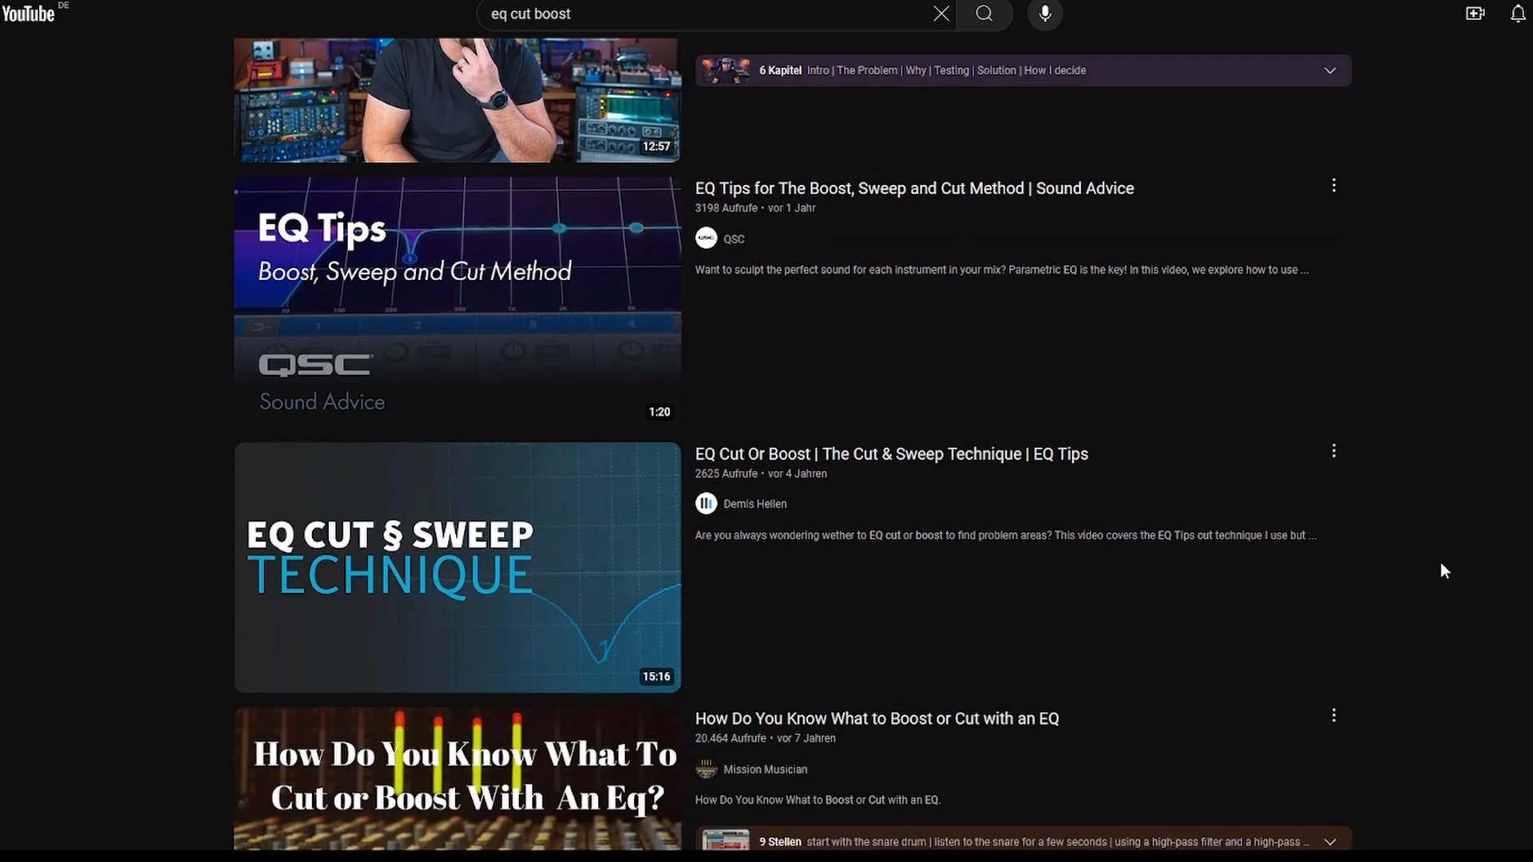
scroll(1441, 570, down, 2)
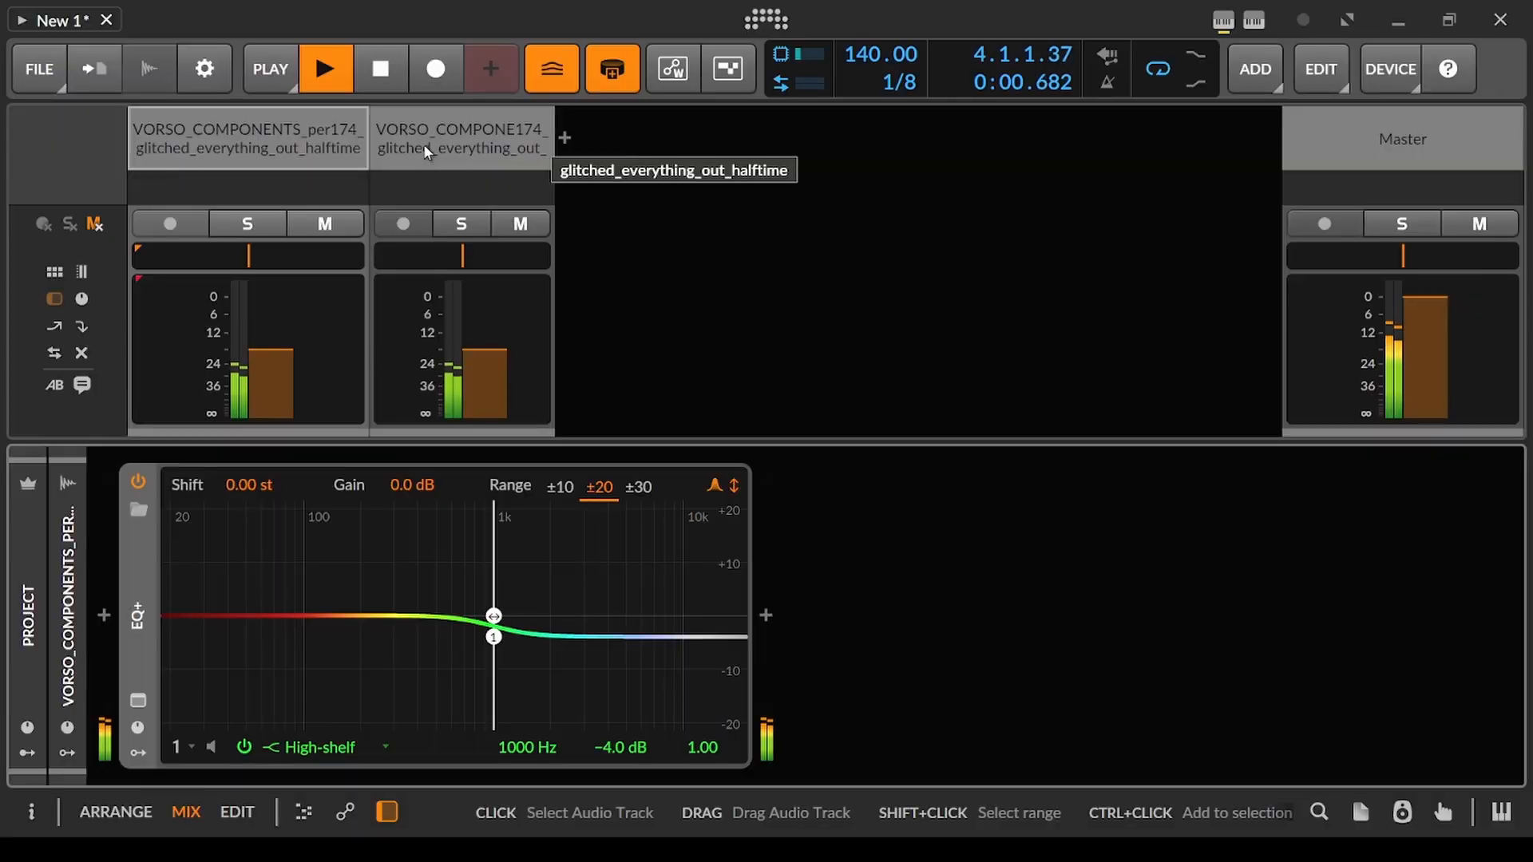
Select the second VORSO track, and compare the curves of the two EQ+ layers in the FX Selector
click(426, 149)
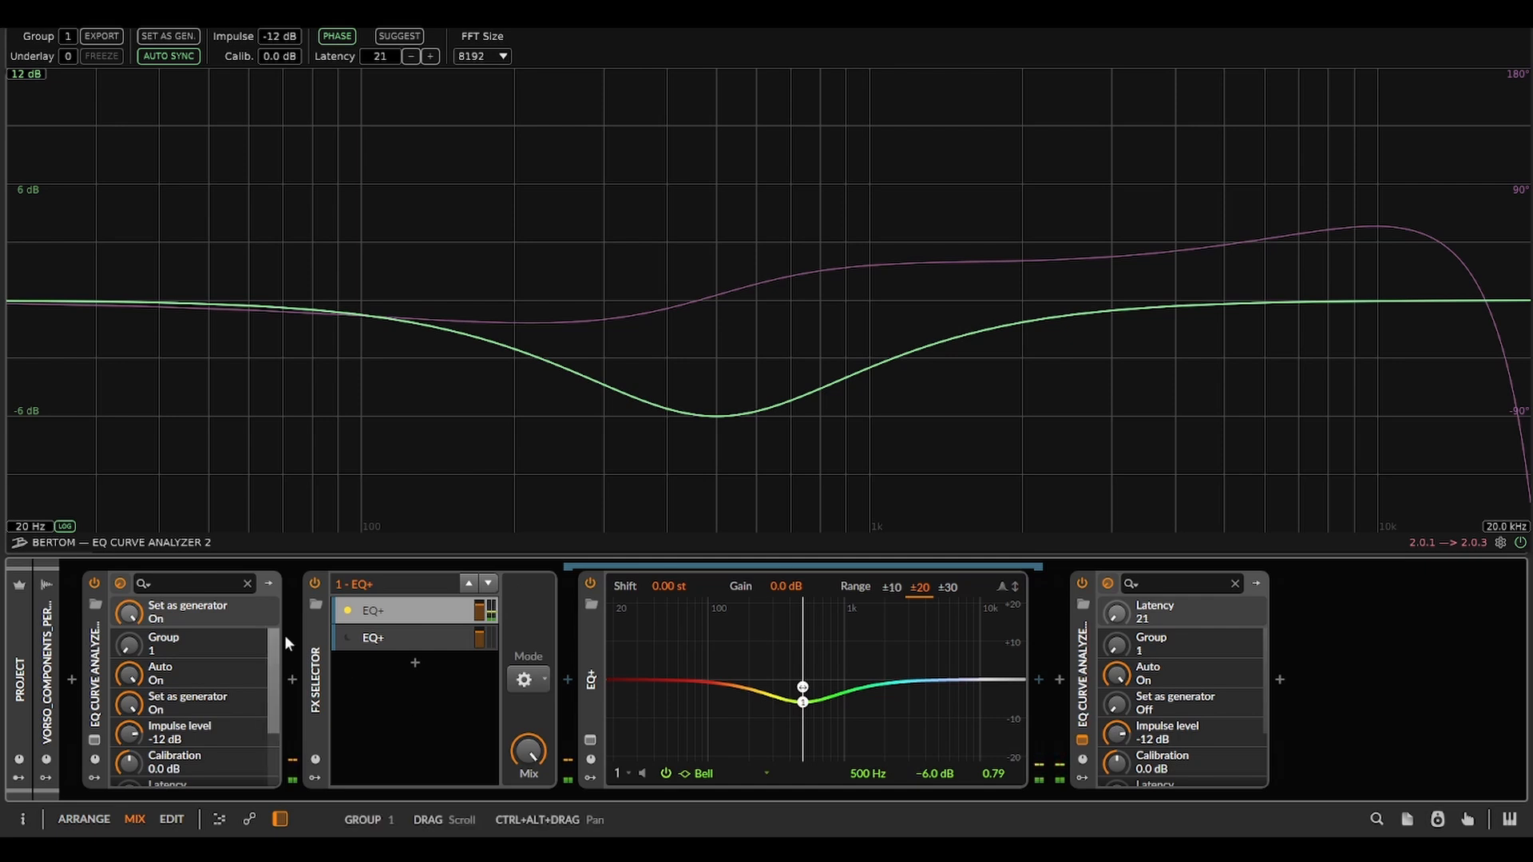
click(396, 635)
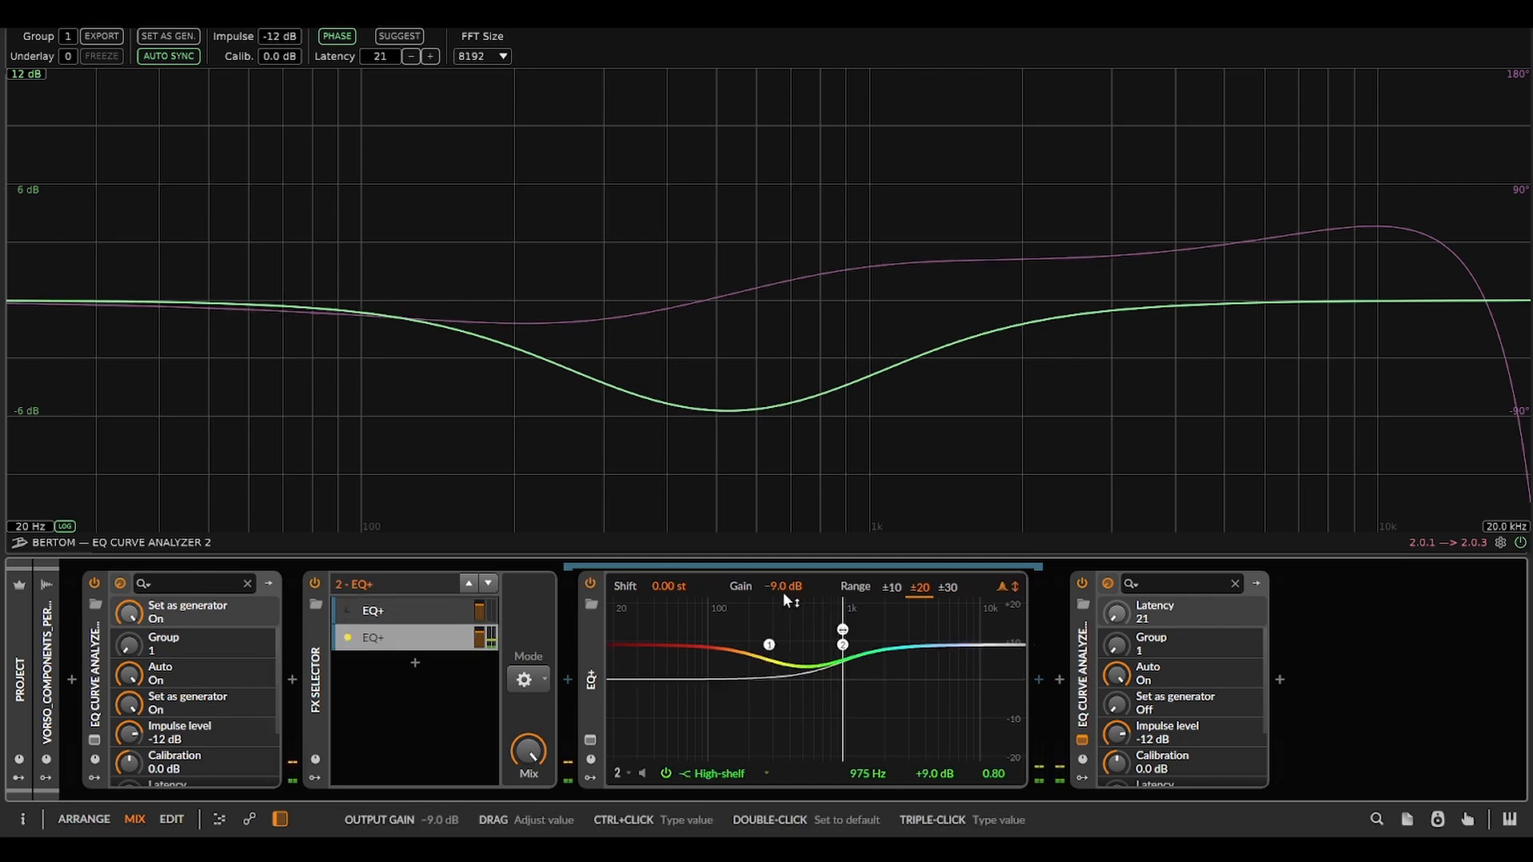
click(472, 580)
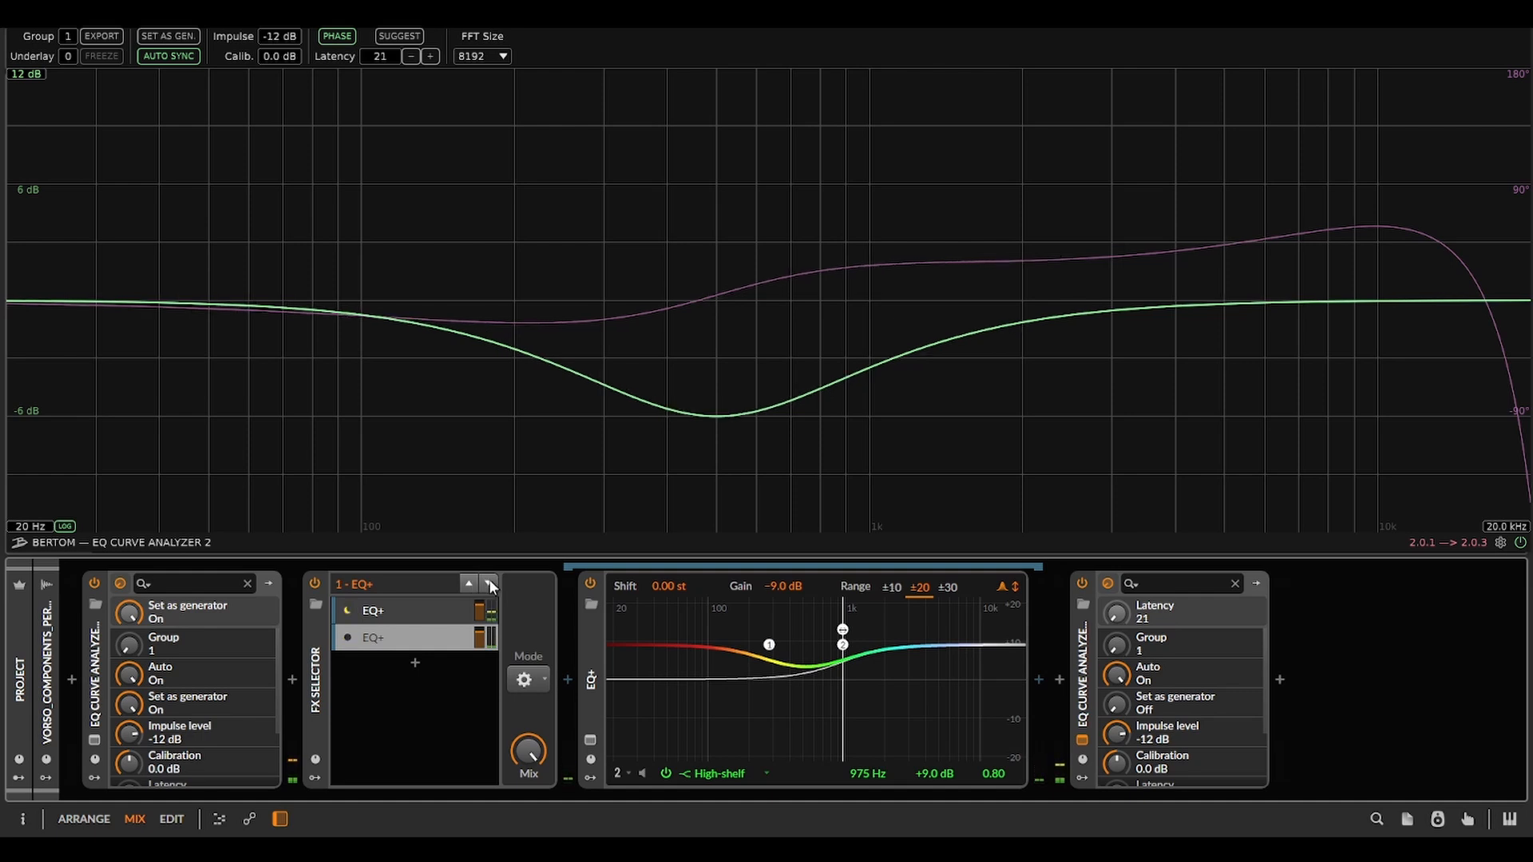
click(488, 583)
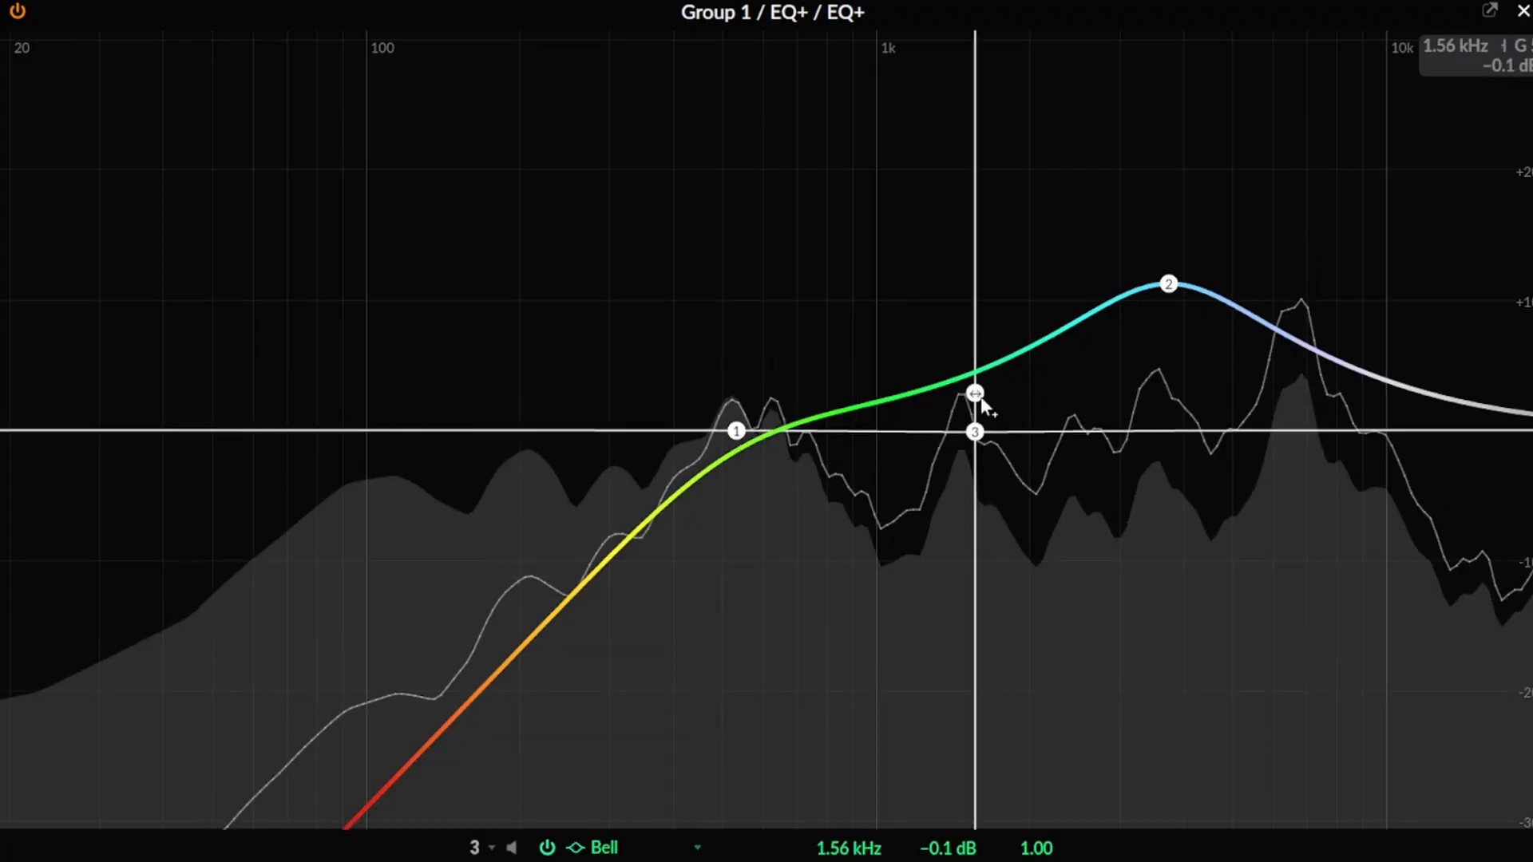
Reshape bell band 3 at about 1.56 kHz in Group 1's EQ+
drag(981, 399, 952, 787)
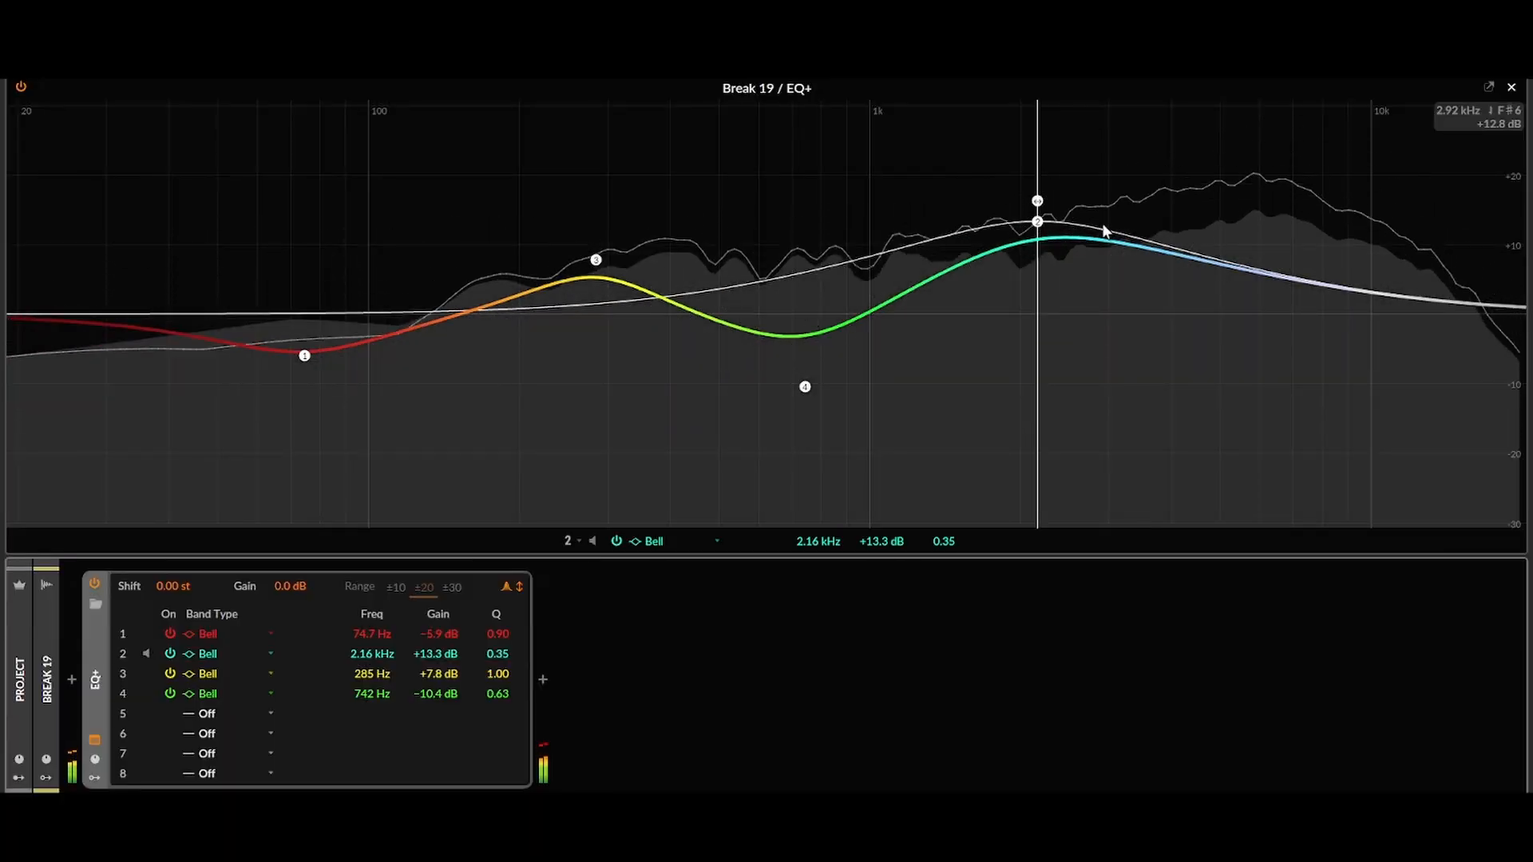
In Break 19's EQ+, move band 2 to about 4.06 kHz at +5.0 dB and remove band 3
drag(1037, 222, 1177, 285)
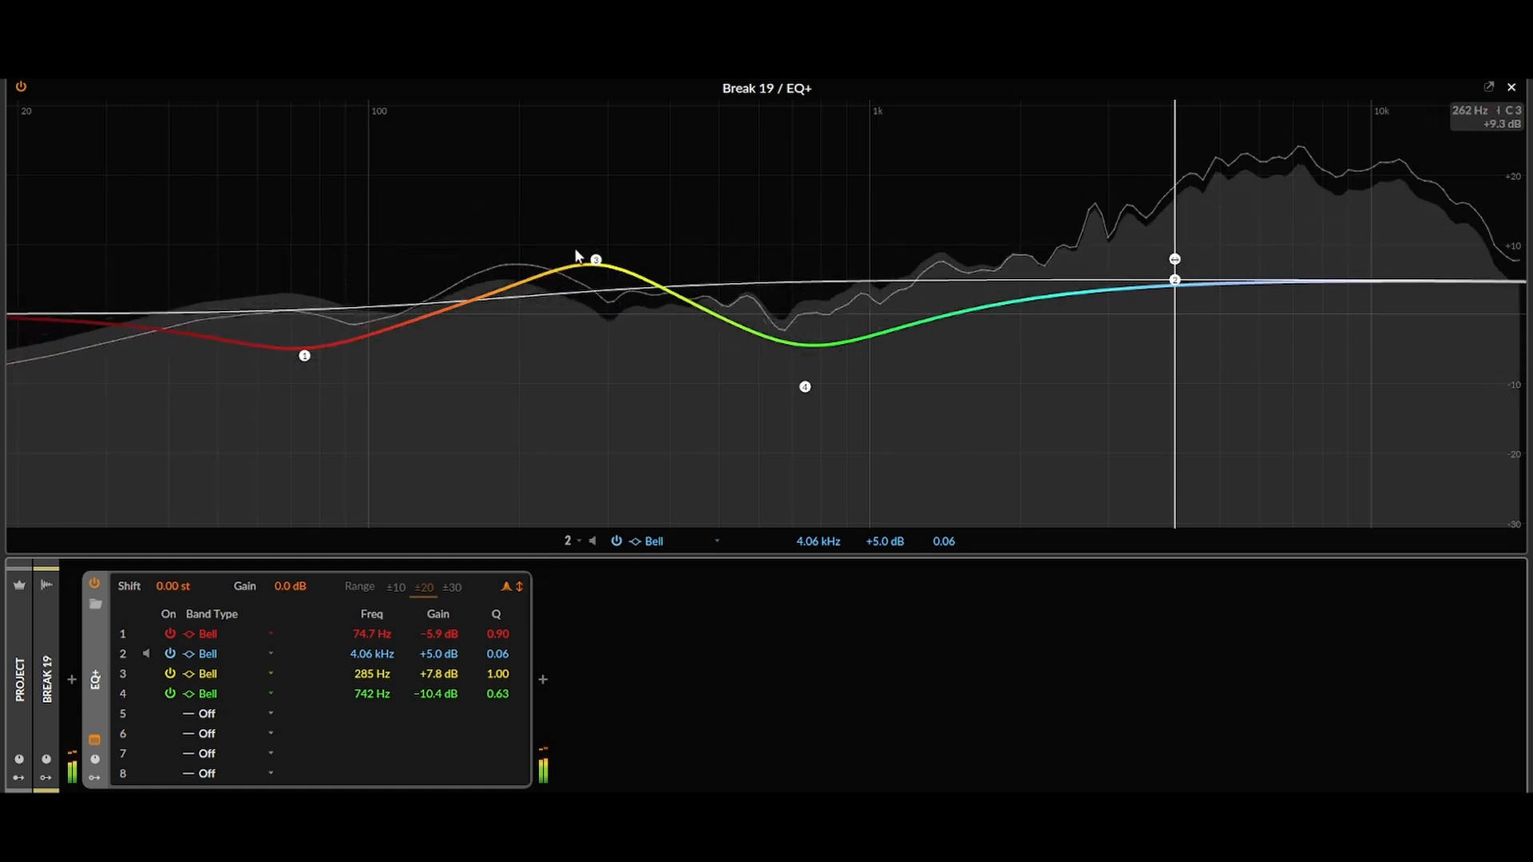
double_click(597, 258)
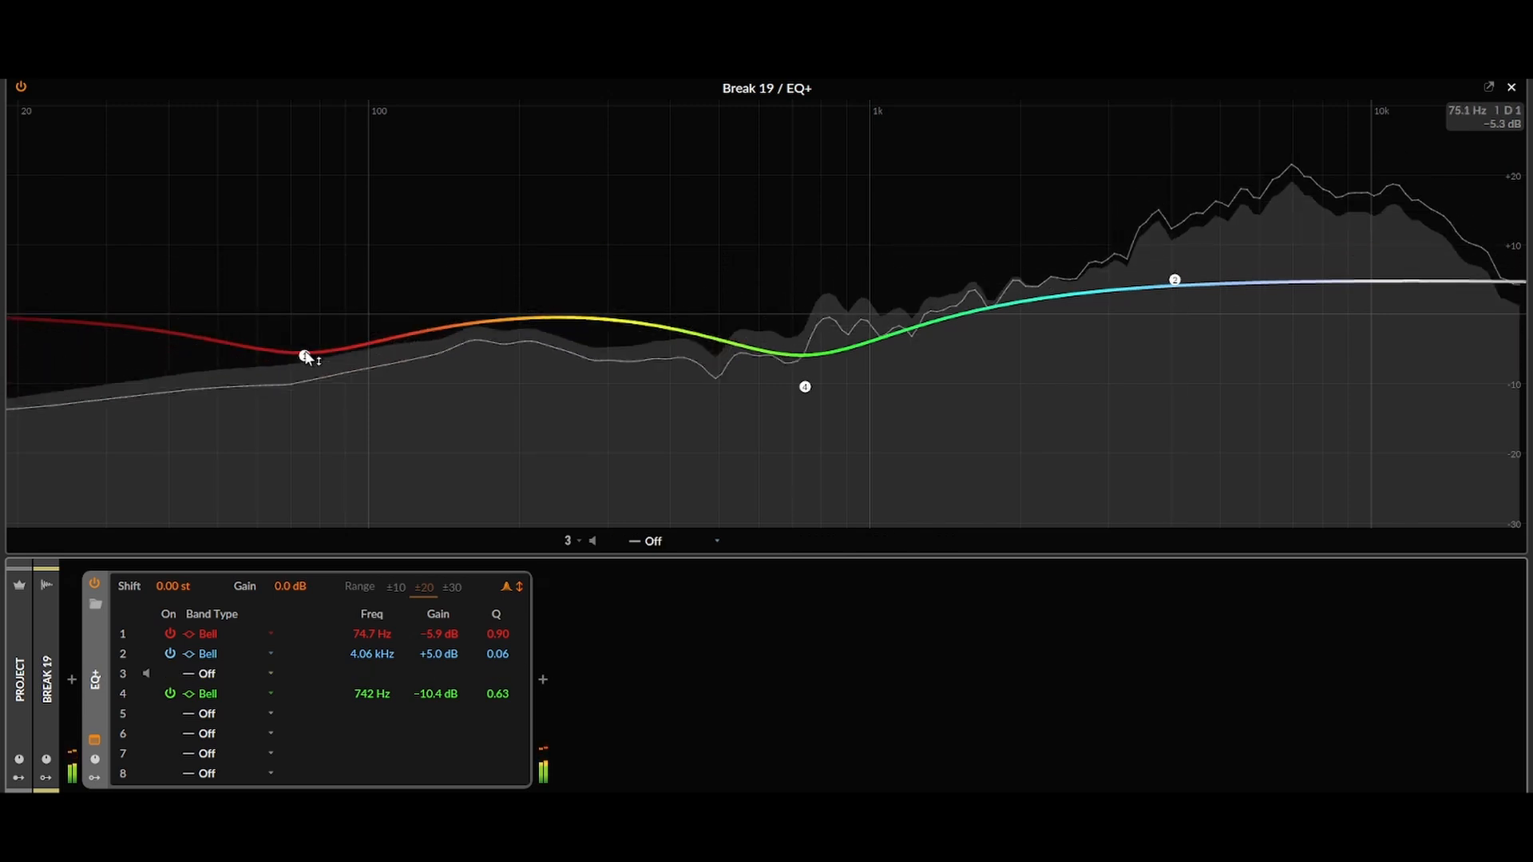
Move bell band 1 in Break 19's EQ+ from the low end up into the high frequencies near band 2
drag(304, 356, 1192, 381)
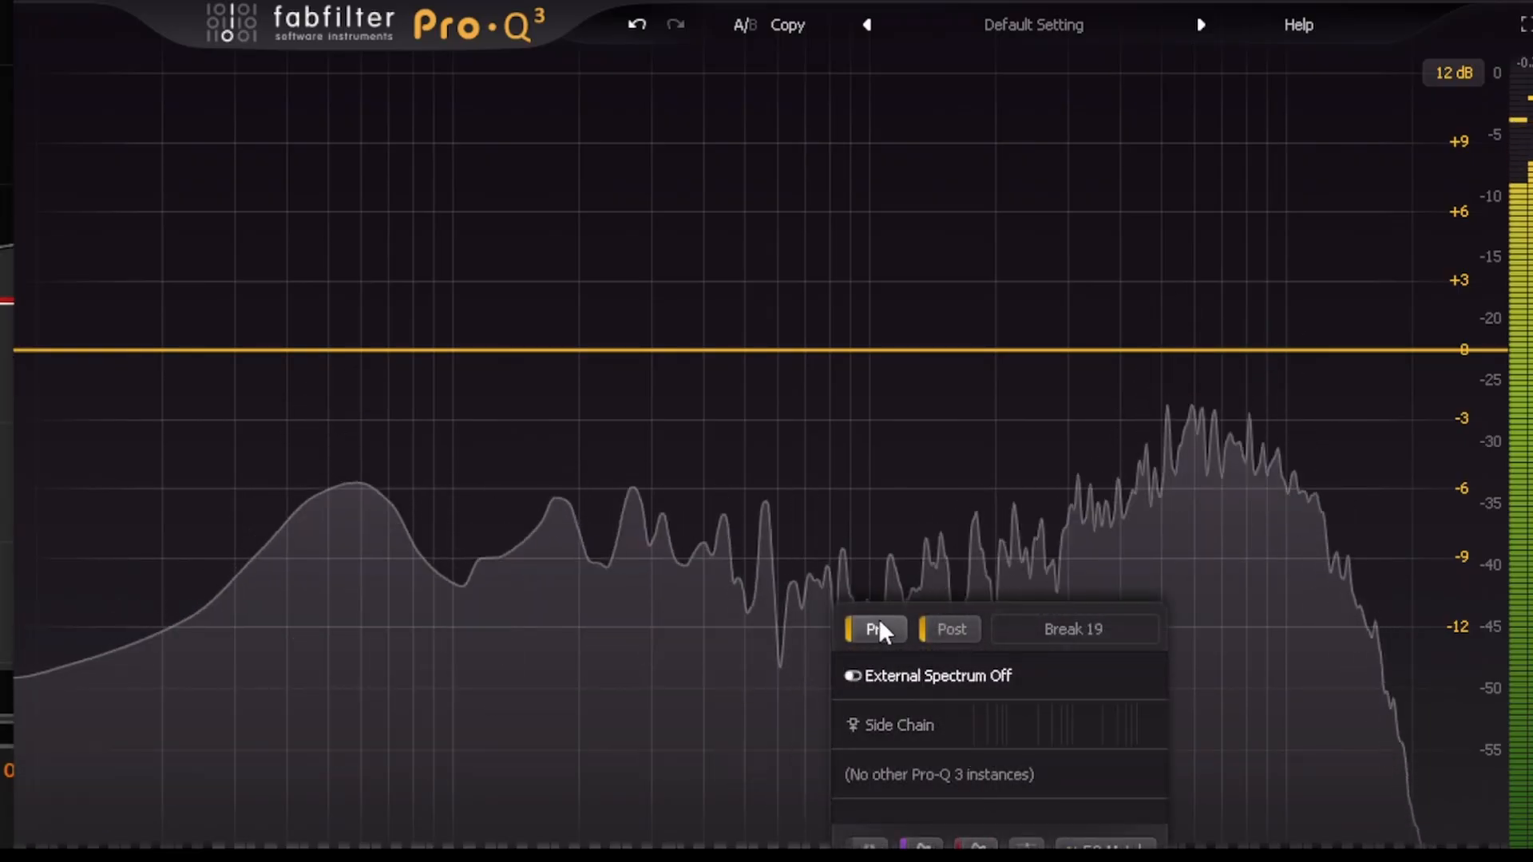
In Pro-Q 3, turn off the Pre and Post spectra and add a broad midrange bell boost and a narrower, stronger high-frequency one
click(880, 624)
click(946, 626)
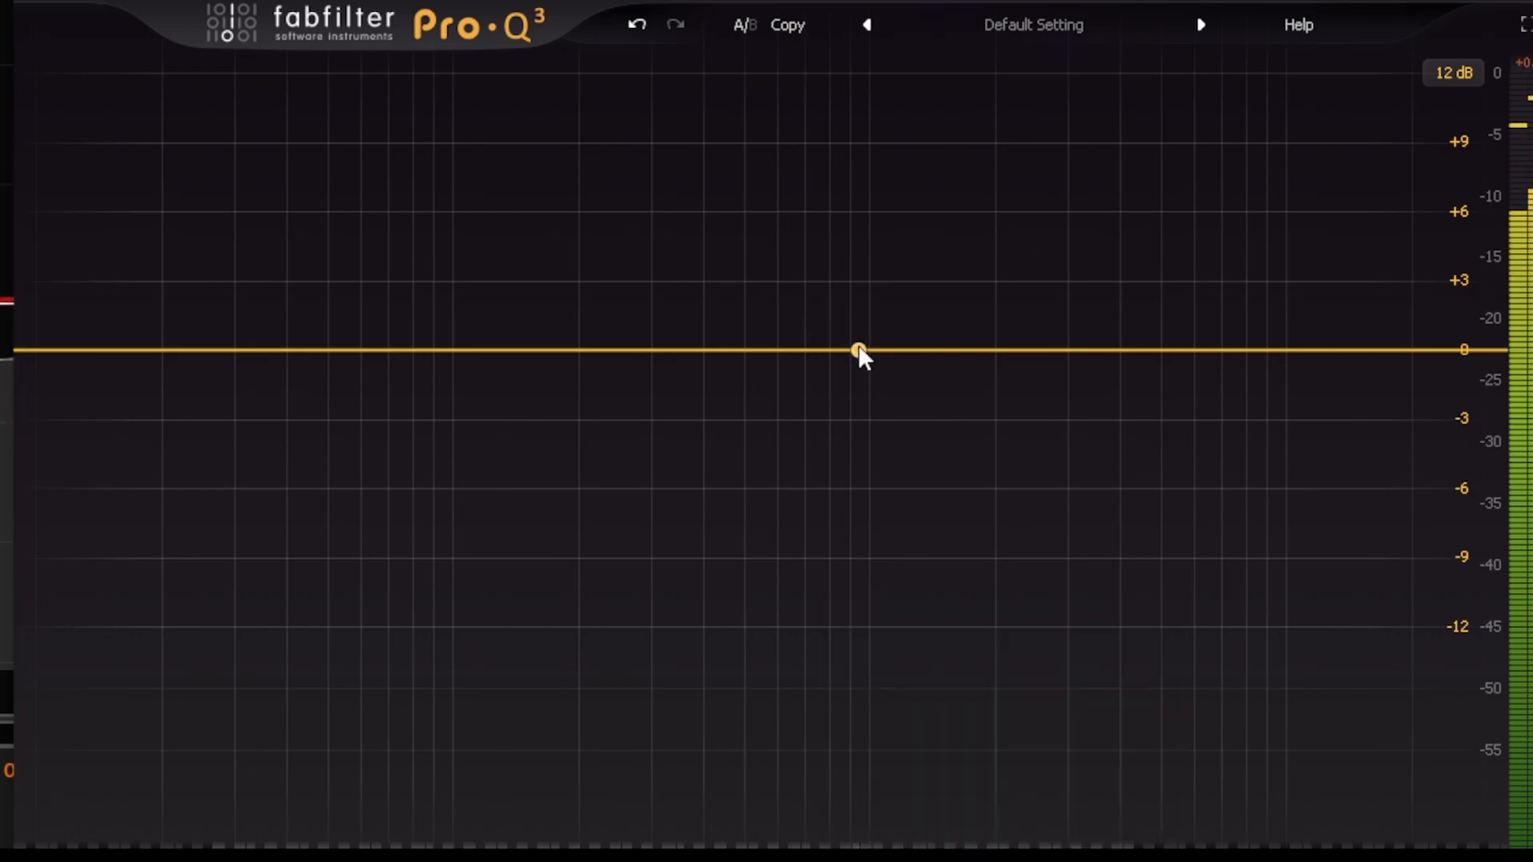
drag(859, 350, 900, 307)
drag(1020, 346, 1138, 254)
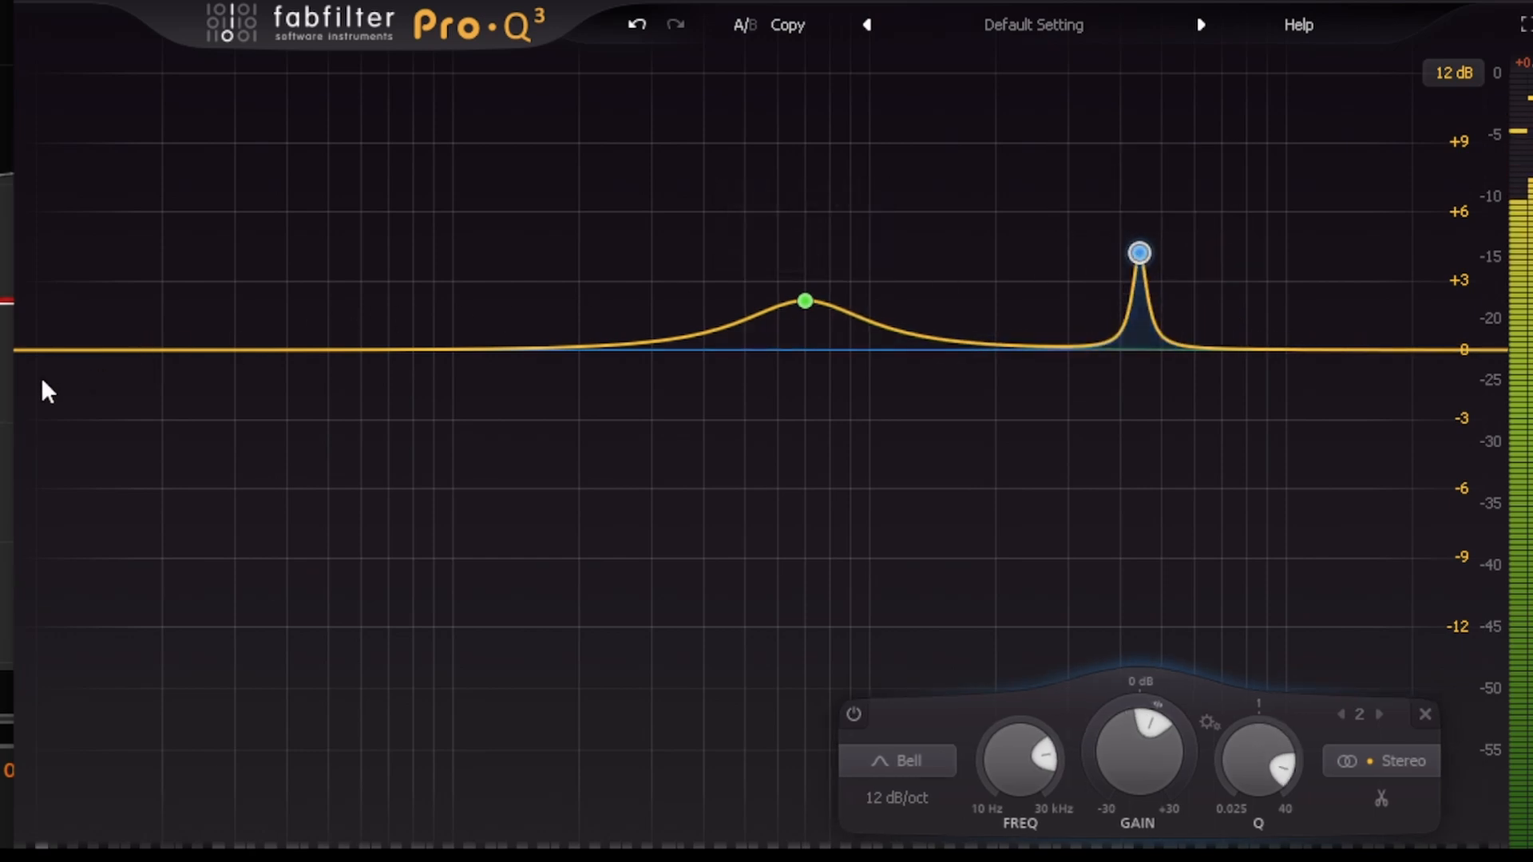
drag(41, 381, 352, 372)
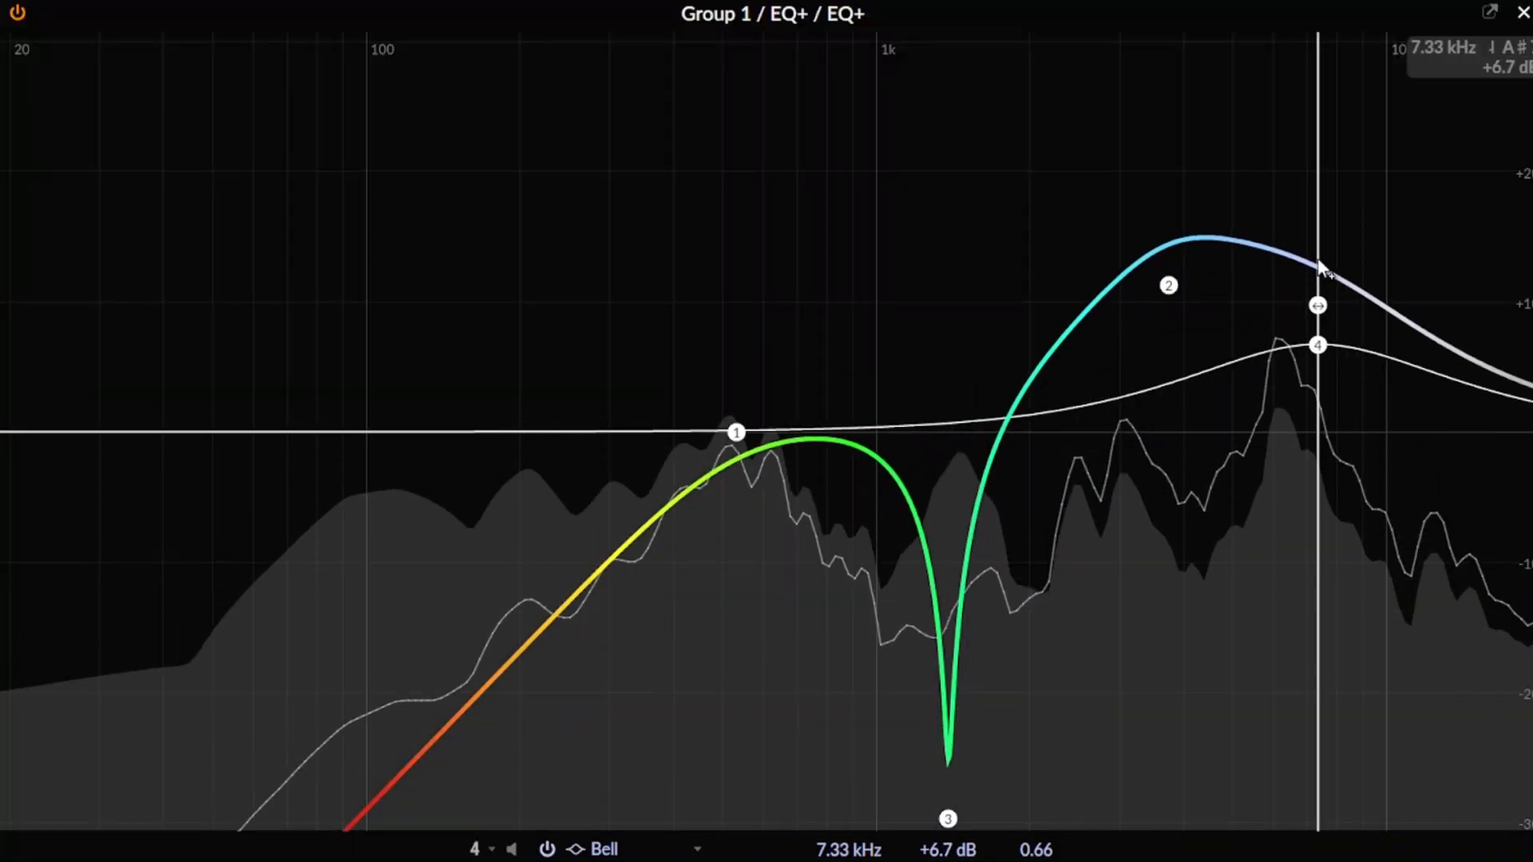
Adjust bell band 4 at 7.33 kHz in Group 1's EQ+ upward
drag(1317, 265, 1325, 94)
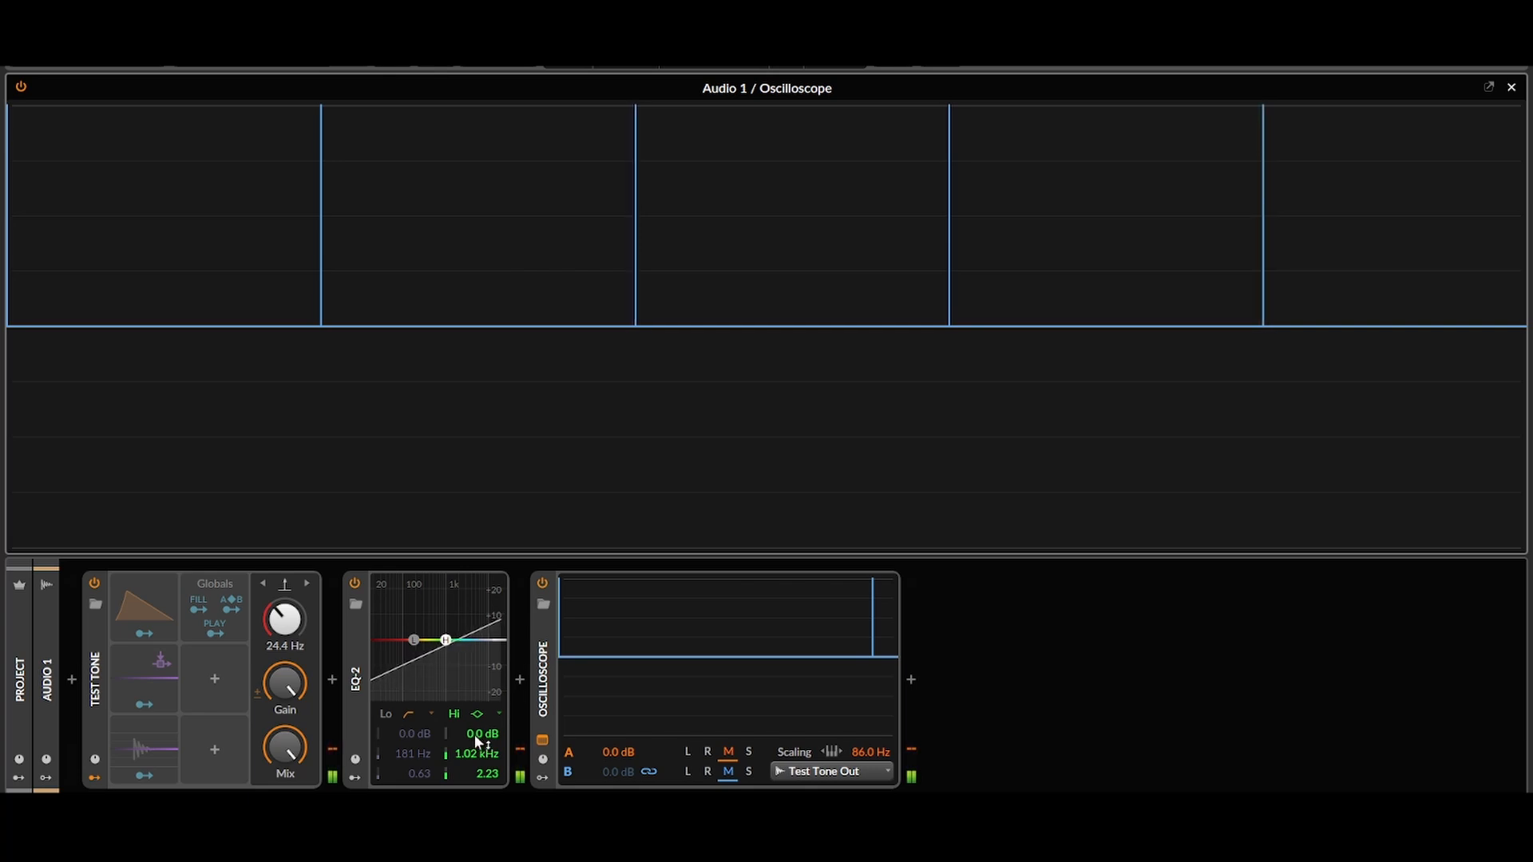
Set EQ-2's Hi bell on Audio 1 to +24.0 dB at 338 Hz with Q 10.65, and bypass and re-enable the EQ to compare the impulses
drag(474, 734, 475, 666)
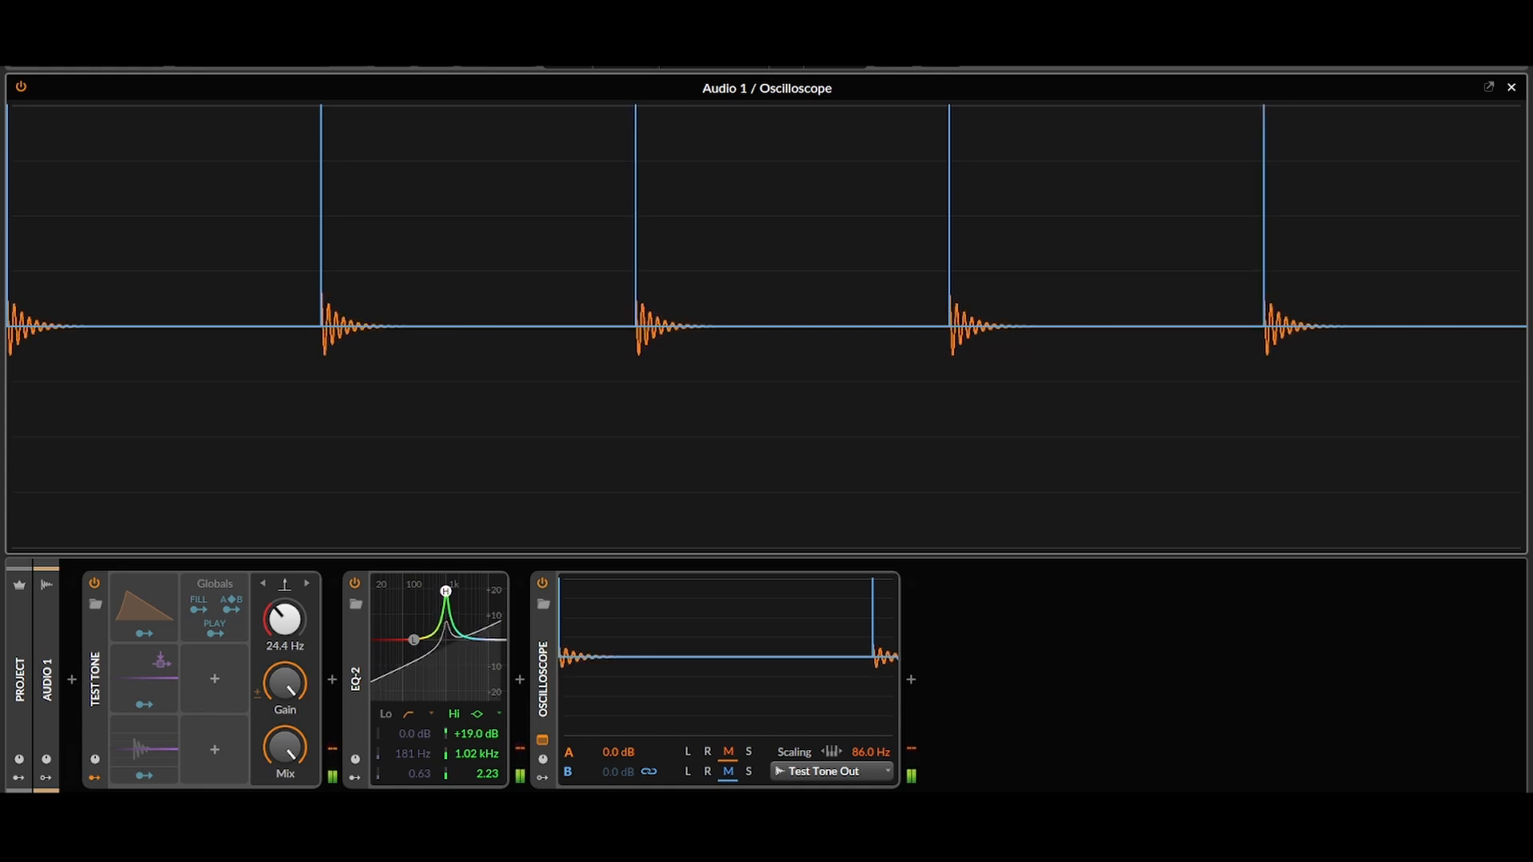
mouse_move(474, 734)
mouse_down()
mouse_move(476, 716)
mouse_move(476, 735)
mouse_up()
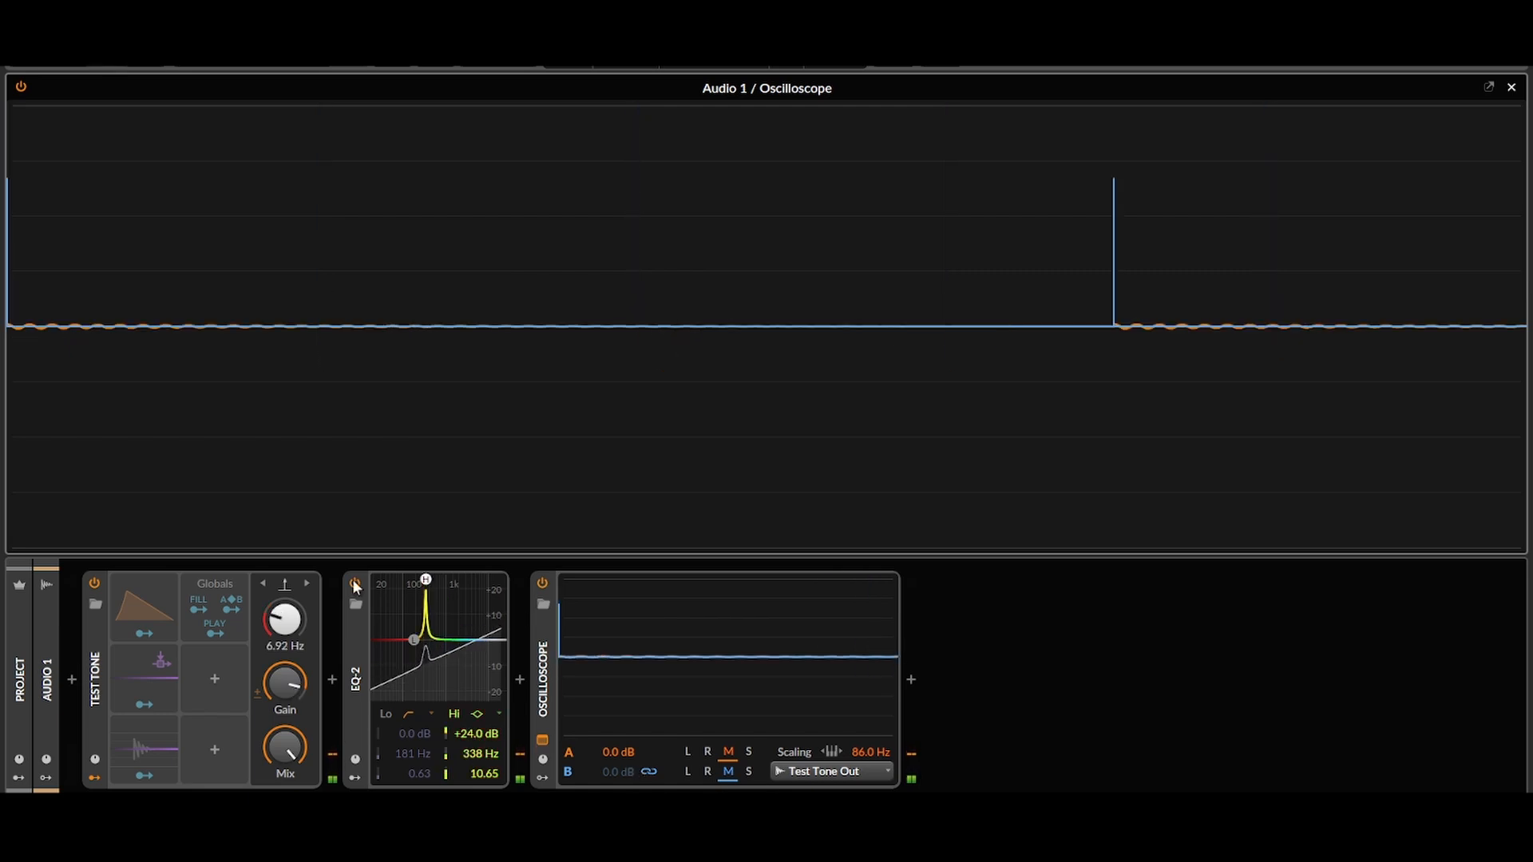
click(354, 583)
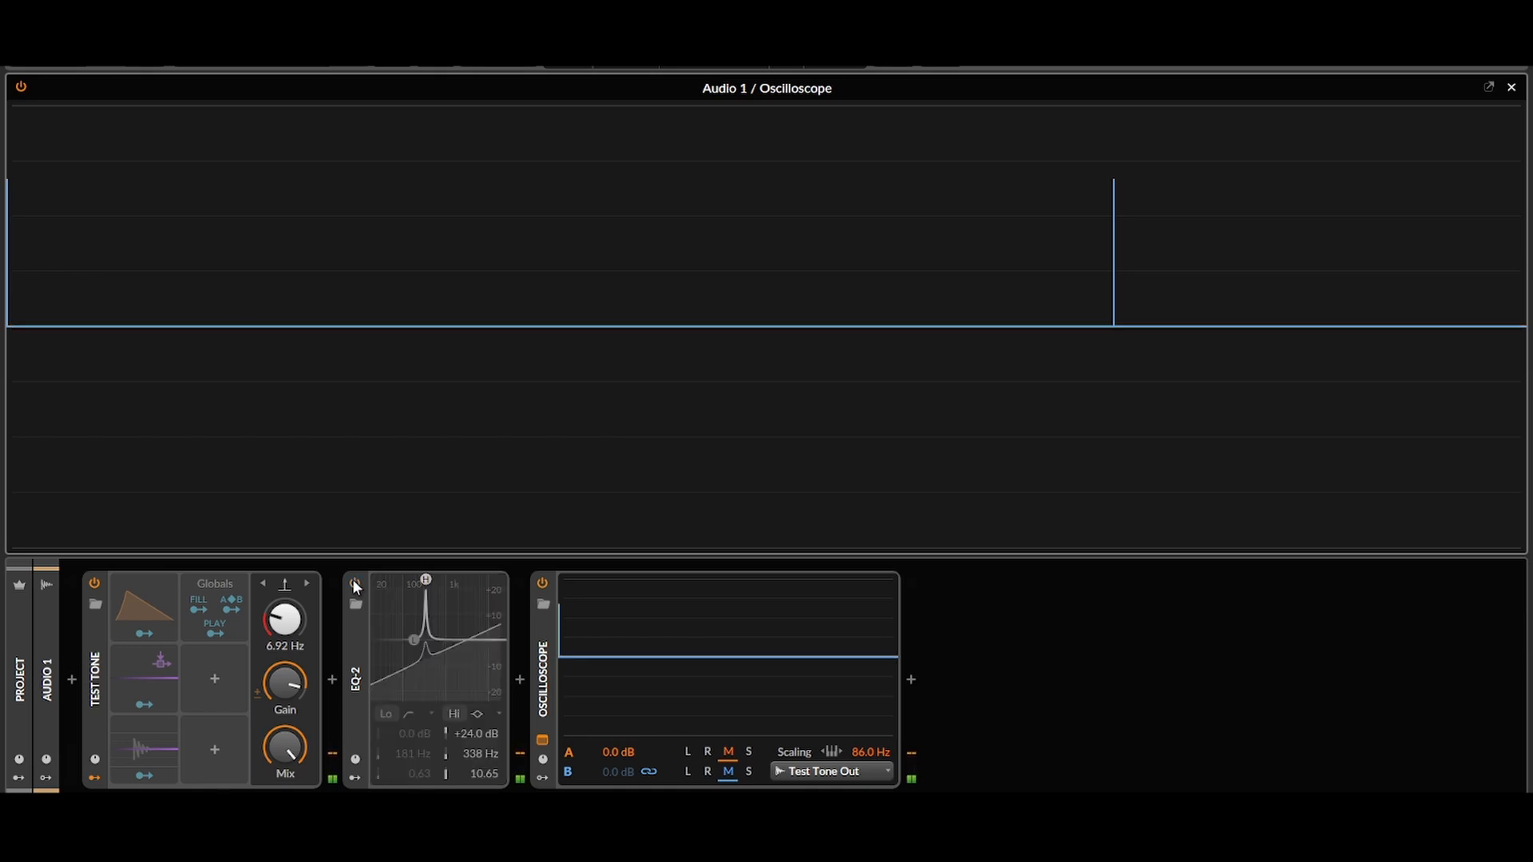
click(353, 581)
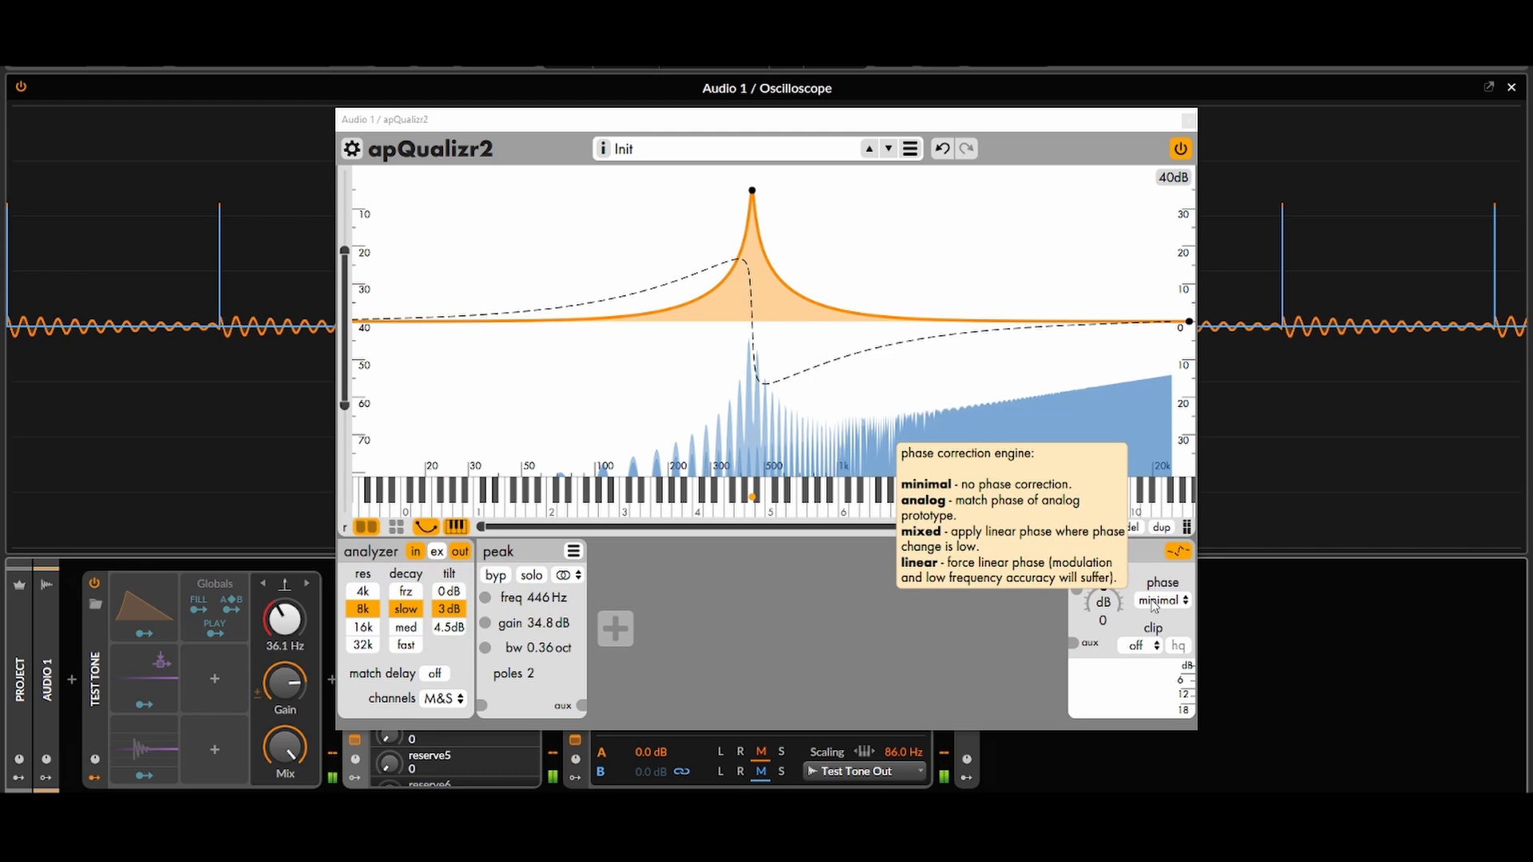
Set apQualizr2's phase correction to linear and close the plug-in window
click(1154, 603)
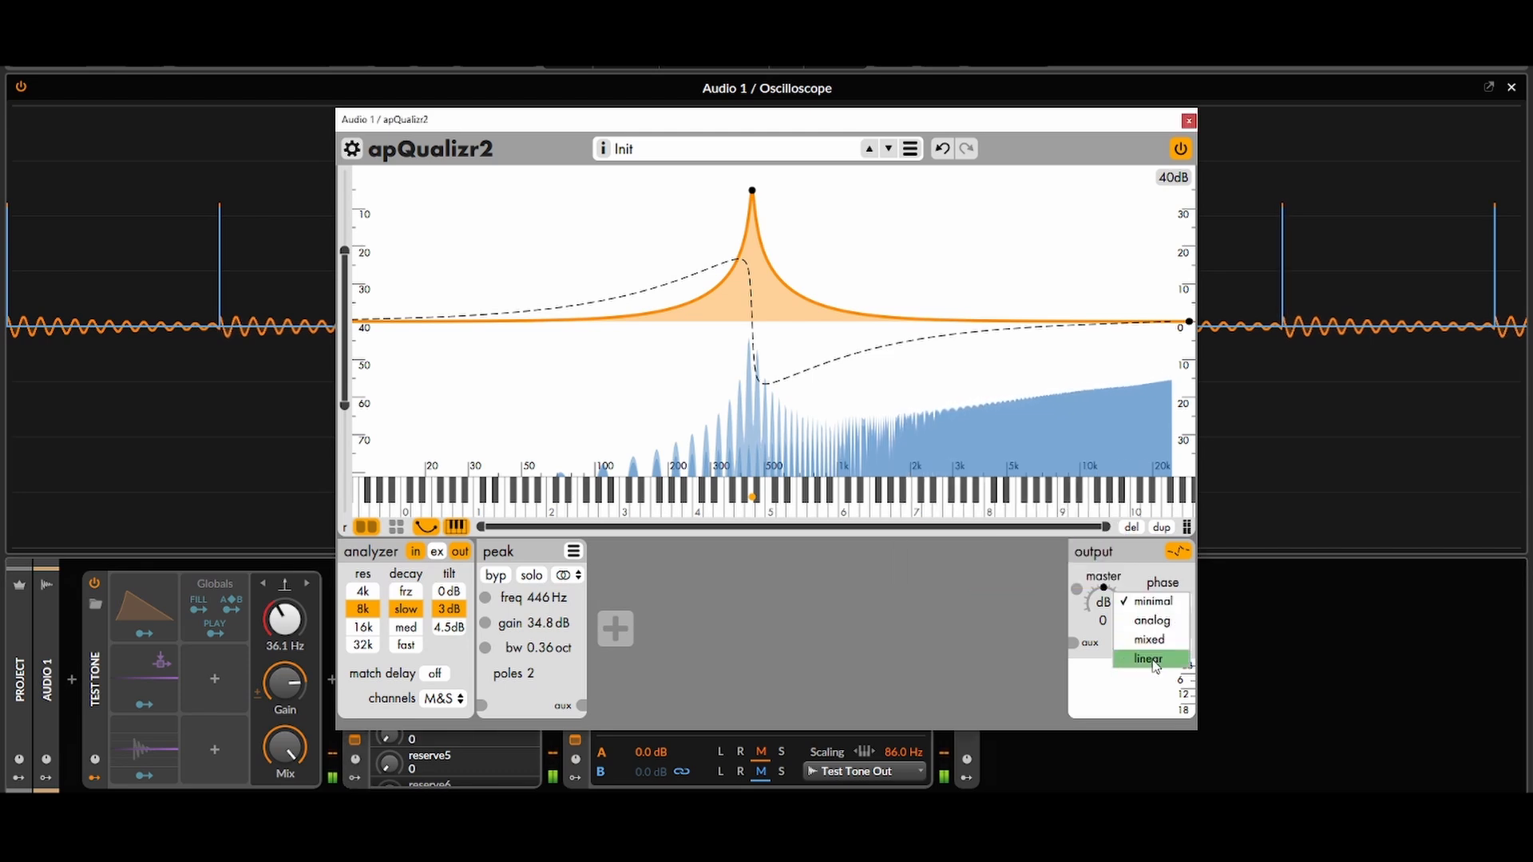
click(1155, 666)
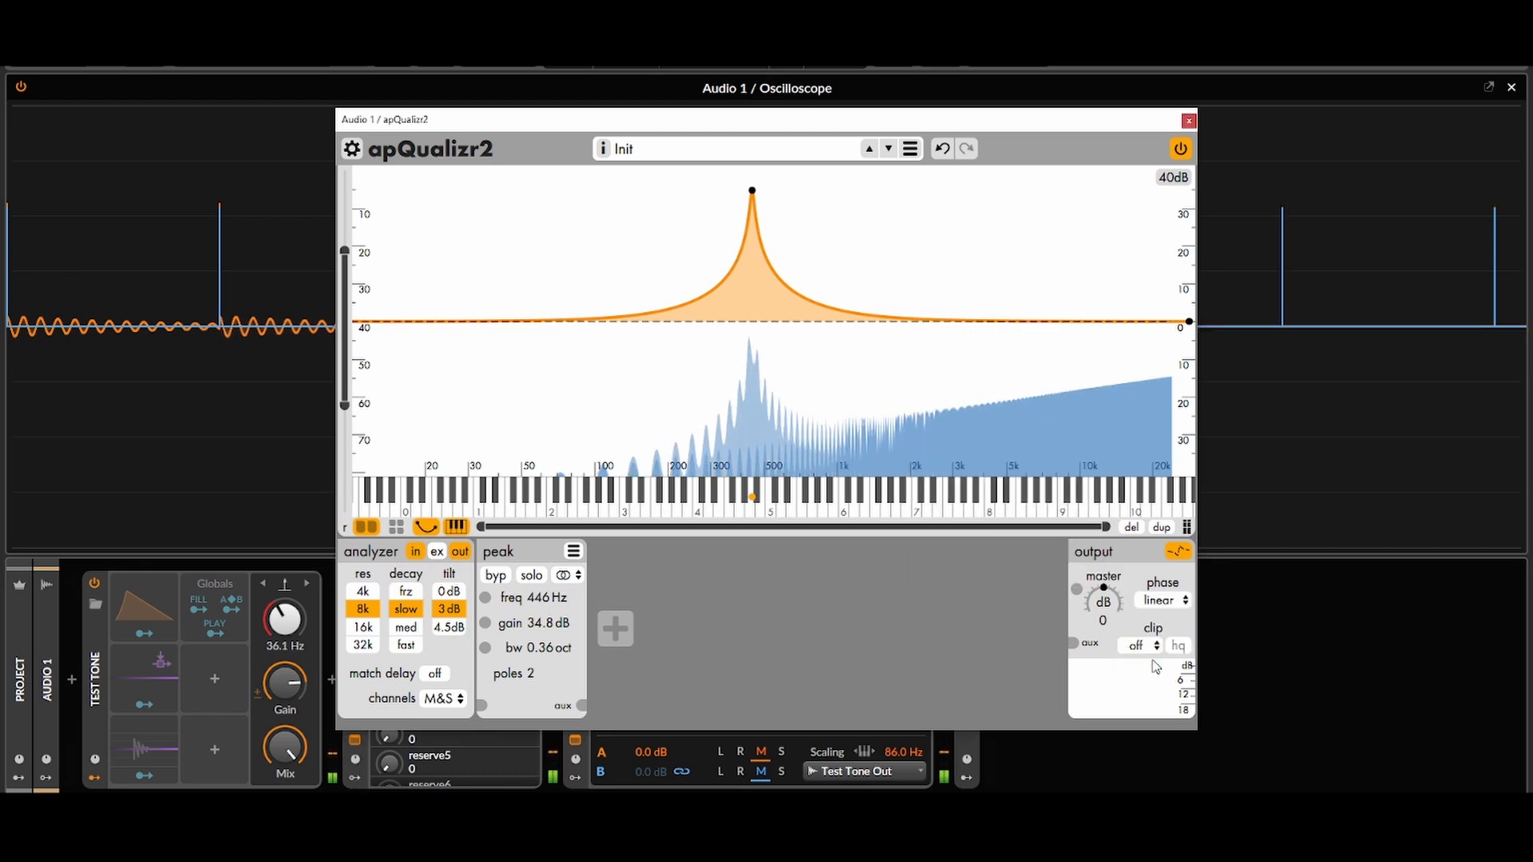
click(1188, 121)
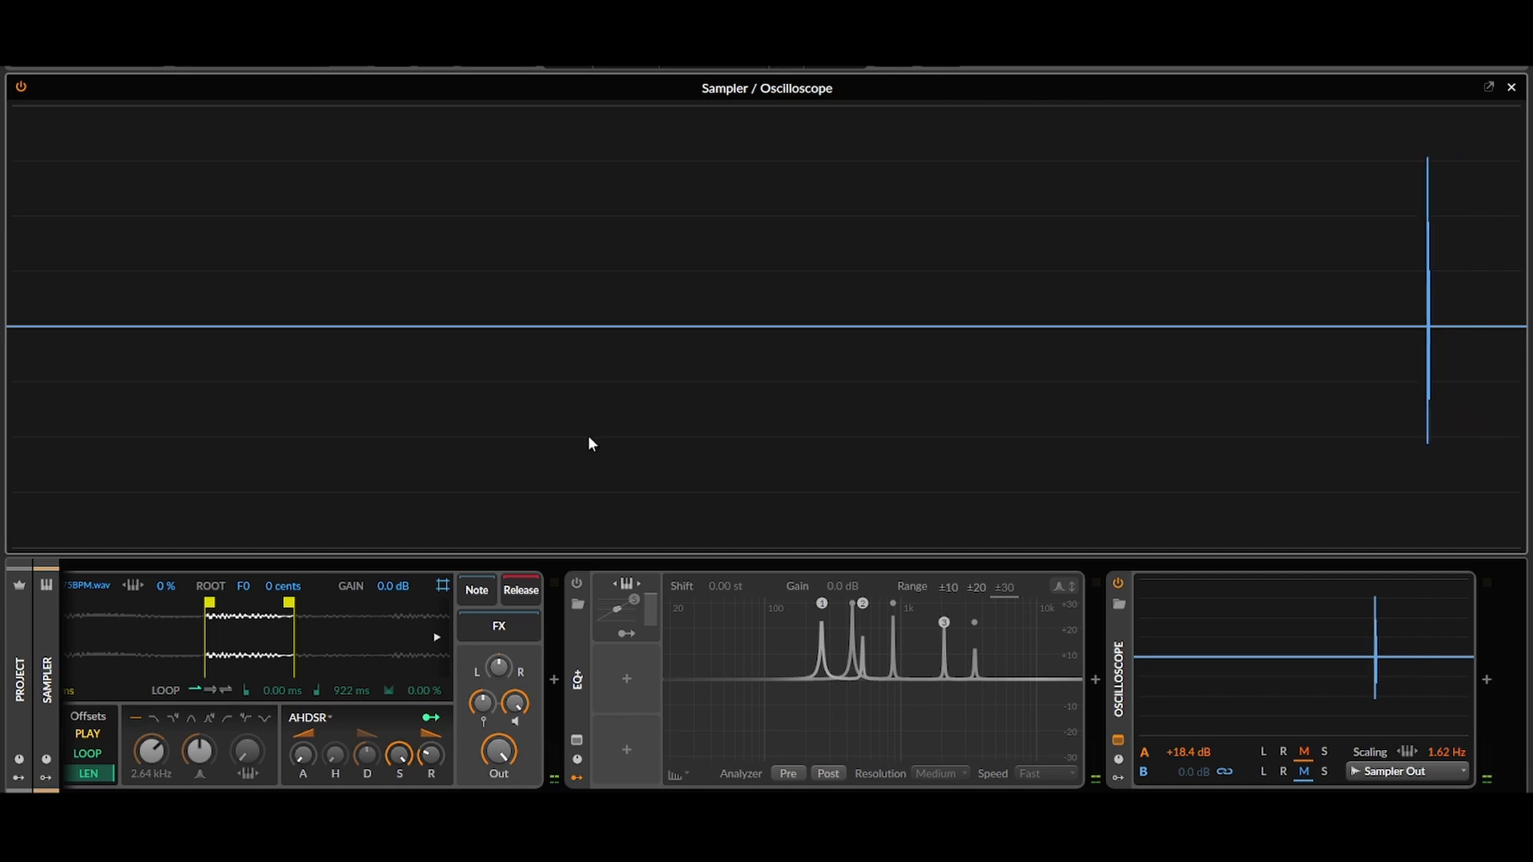
Enable the EQ+ device on the Sampler track
click(578, 582)
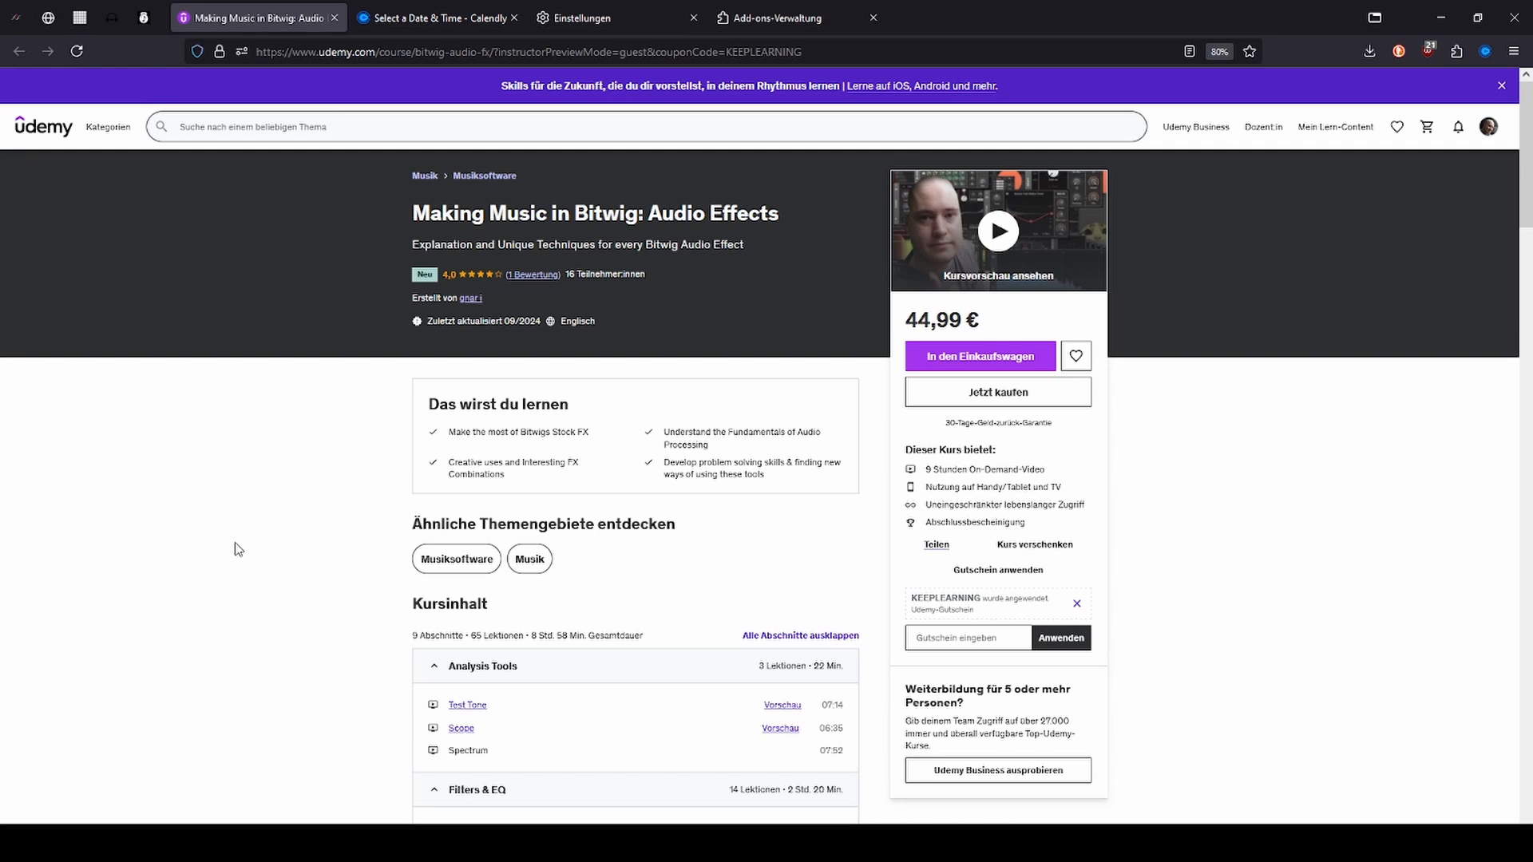
Browse the curriculum of the Udemy course "Making Music in Bitwig: Audio Effects", expanding the Containers & Splits and Utility & Routing sections
scroll(381, 485, down, 1)
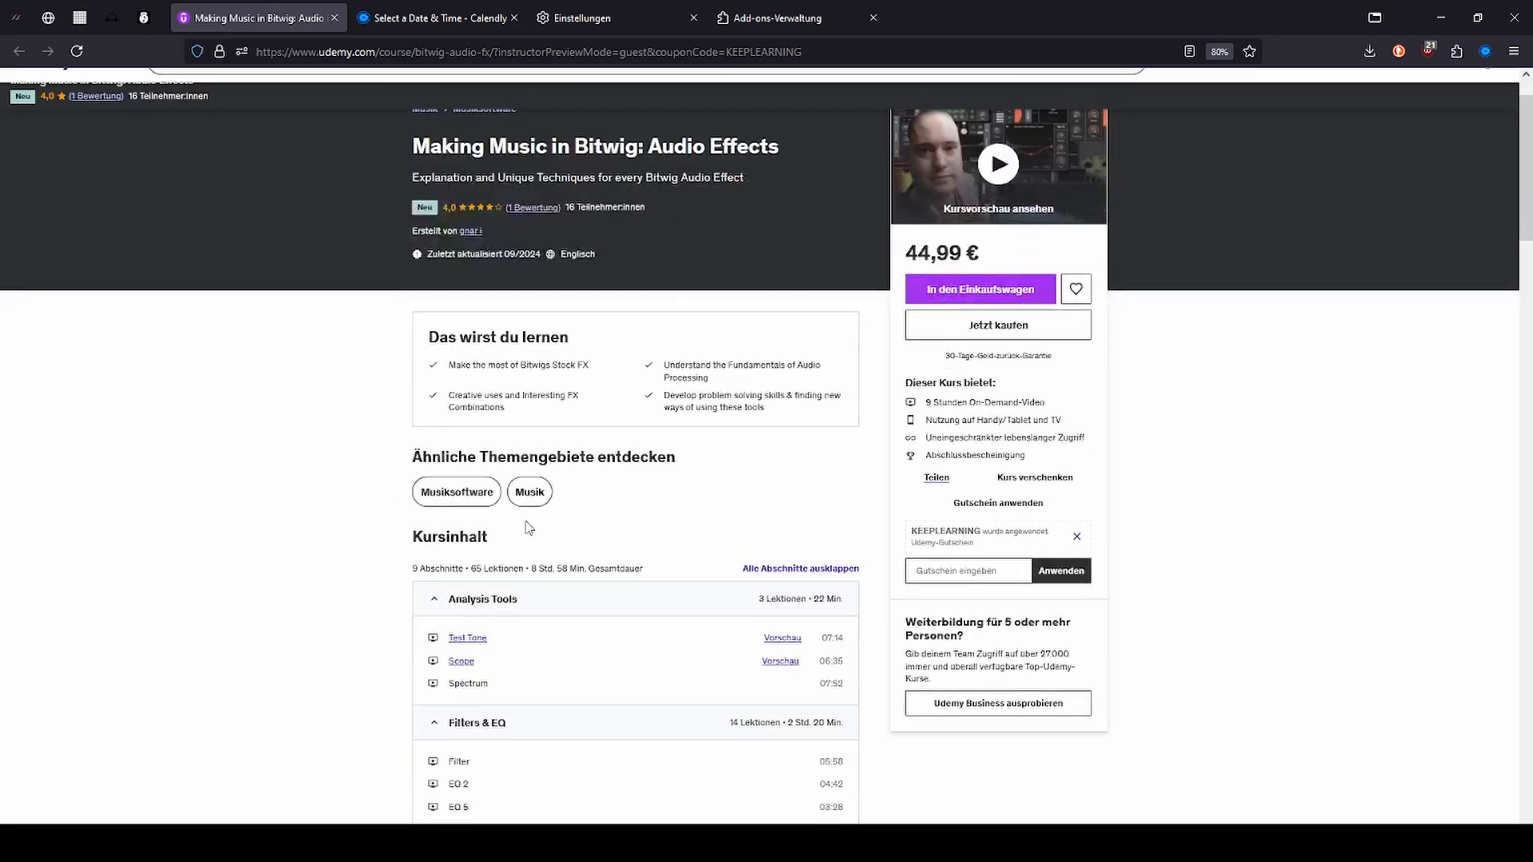
scroll(632, 240, up, 1)
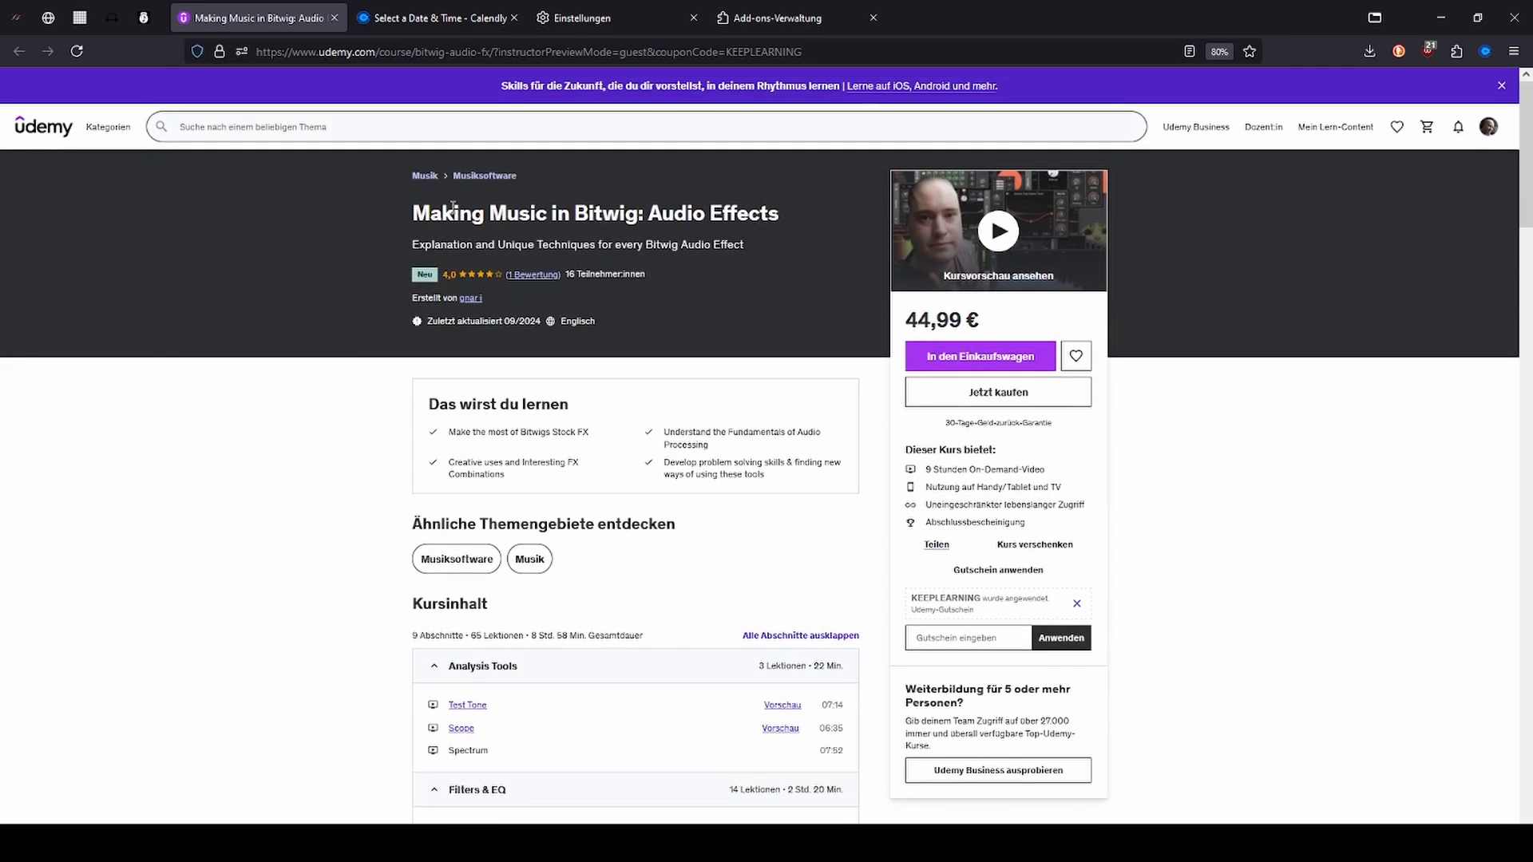
scroll(603, 260, down, 5)
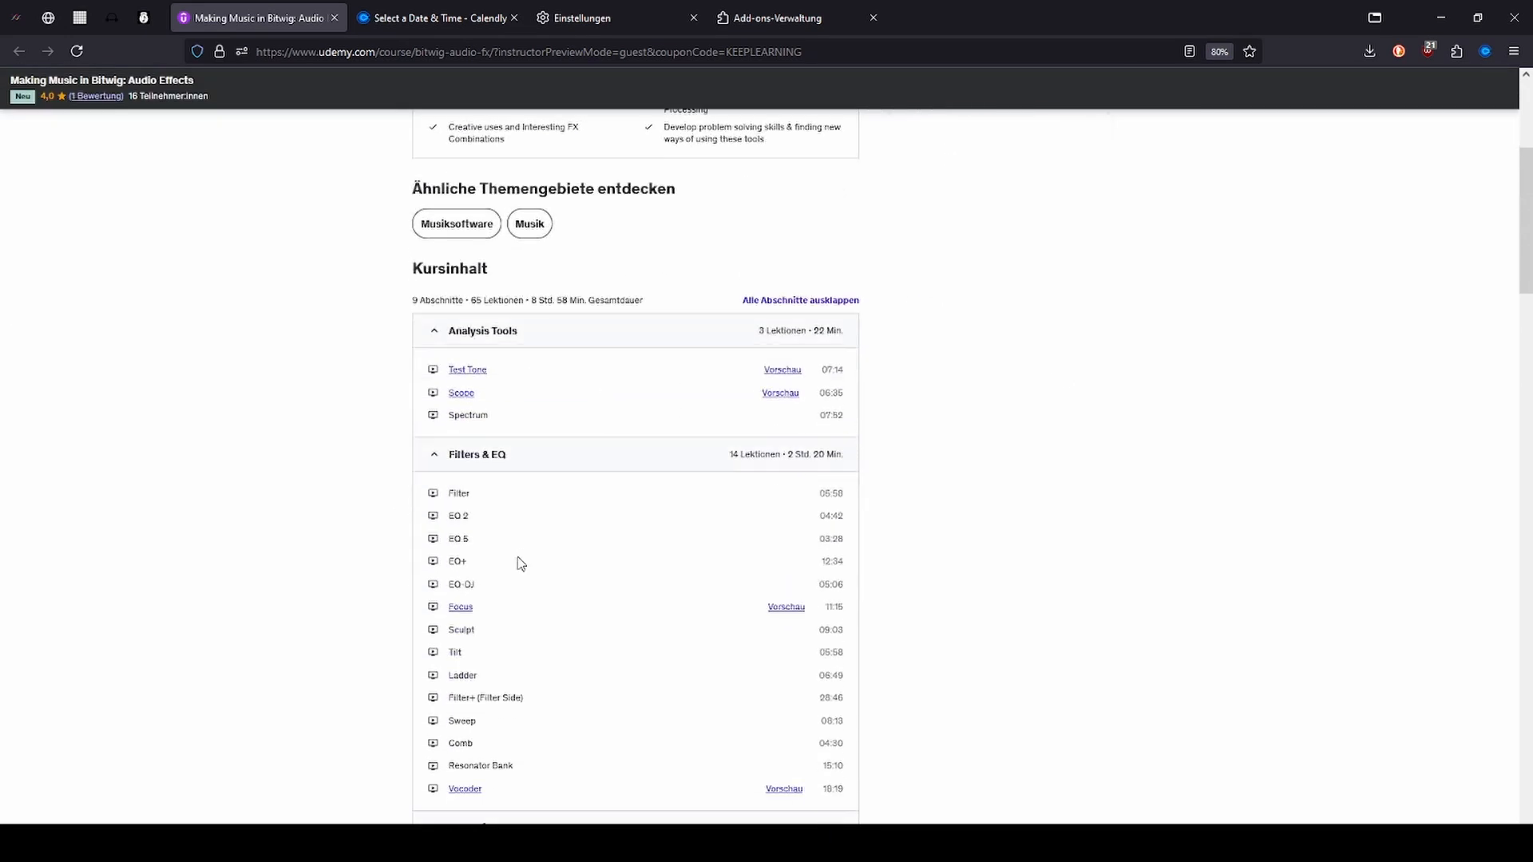
scroll(727, 555, down, 9)
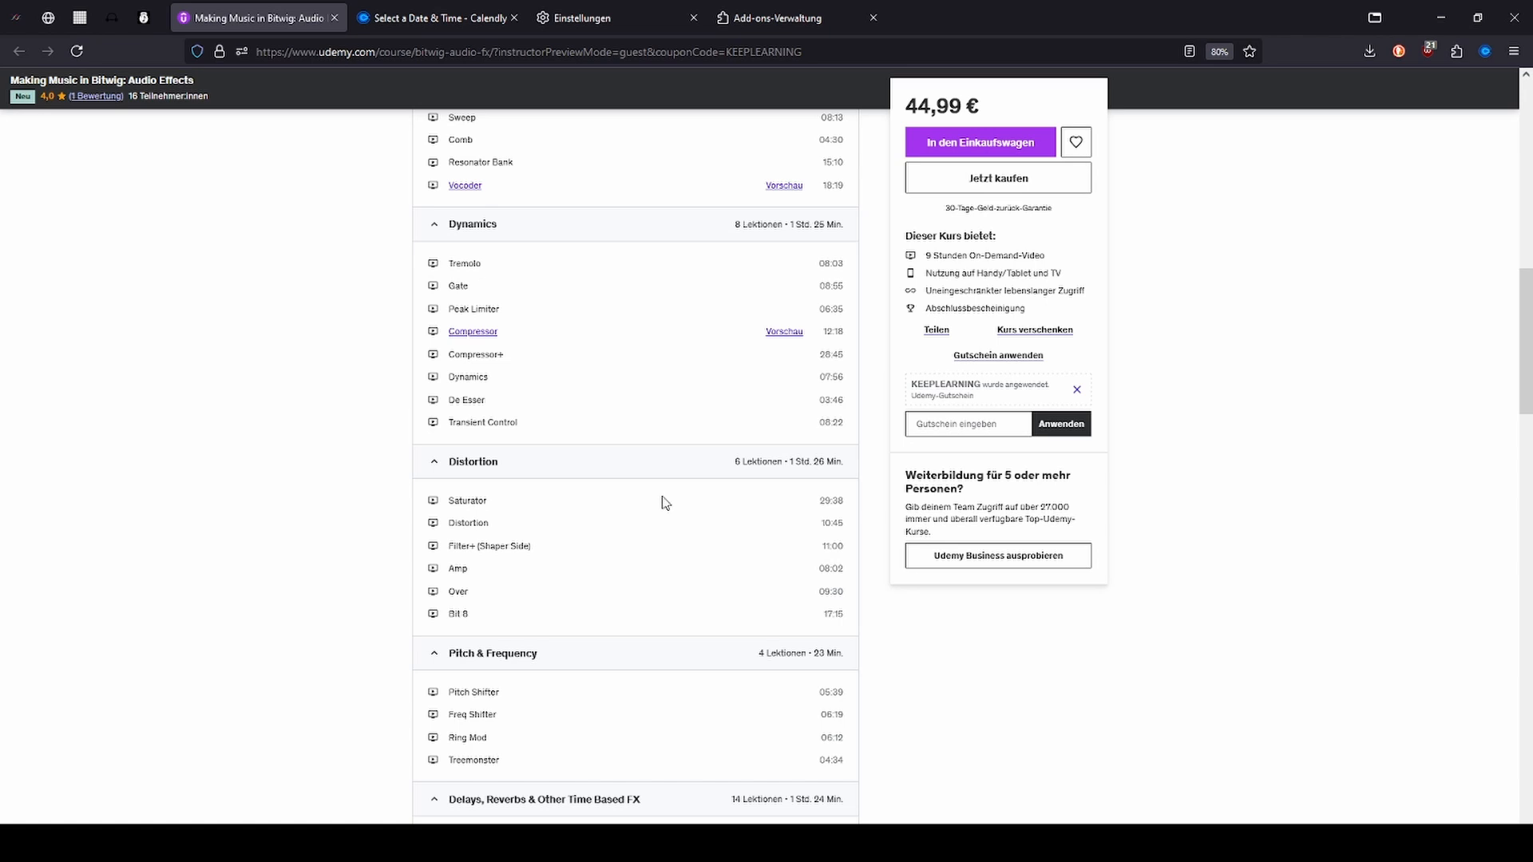
scroll(662, 502, down, 4)
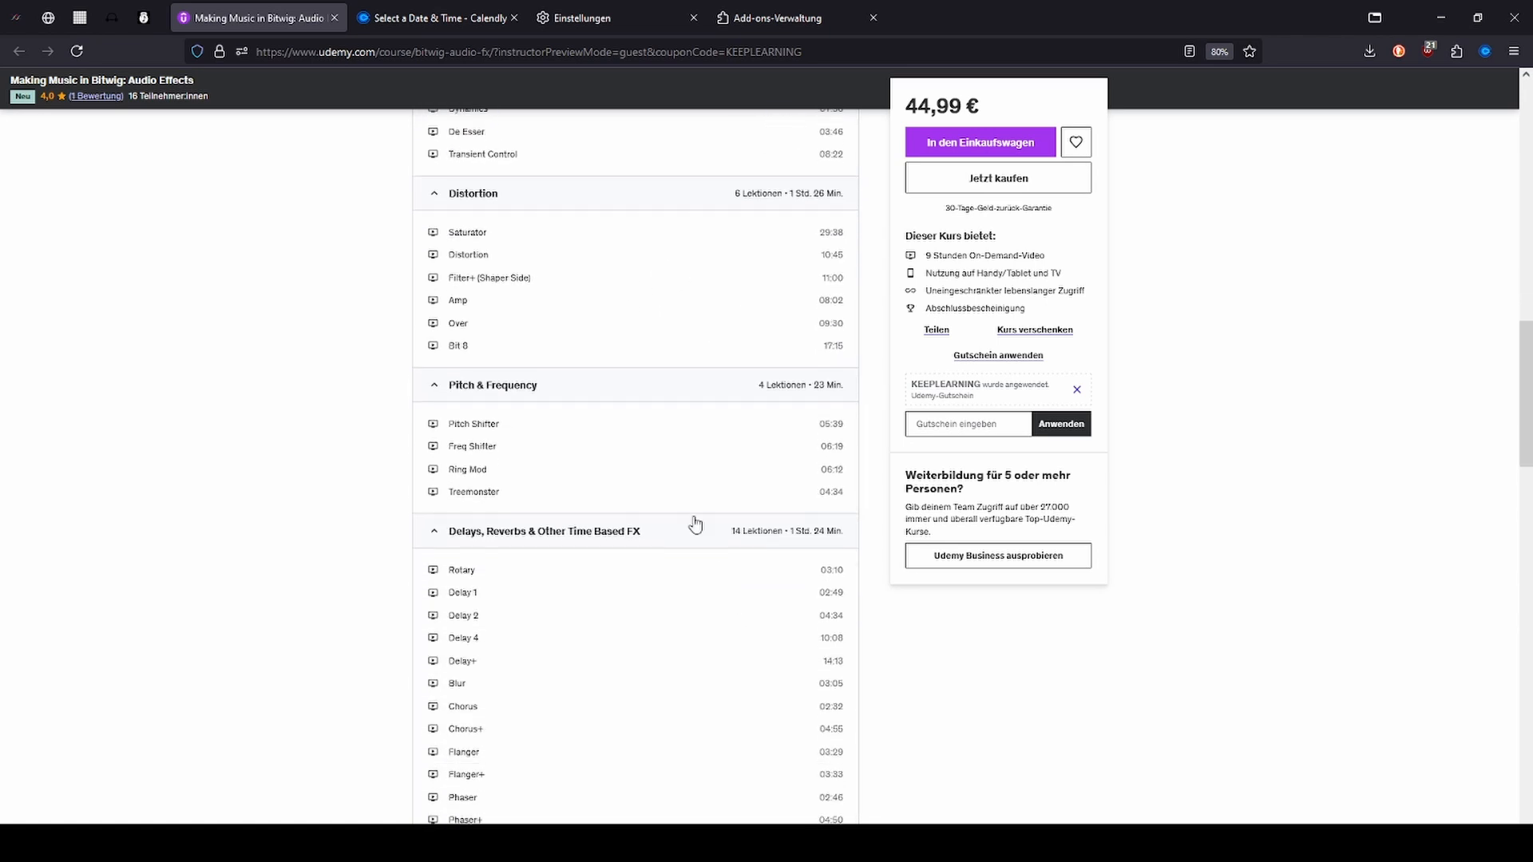
scroll(761, 426, down, 5)
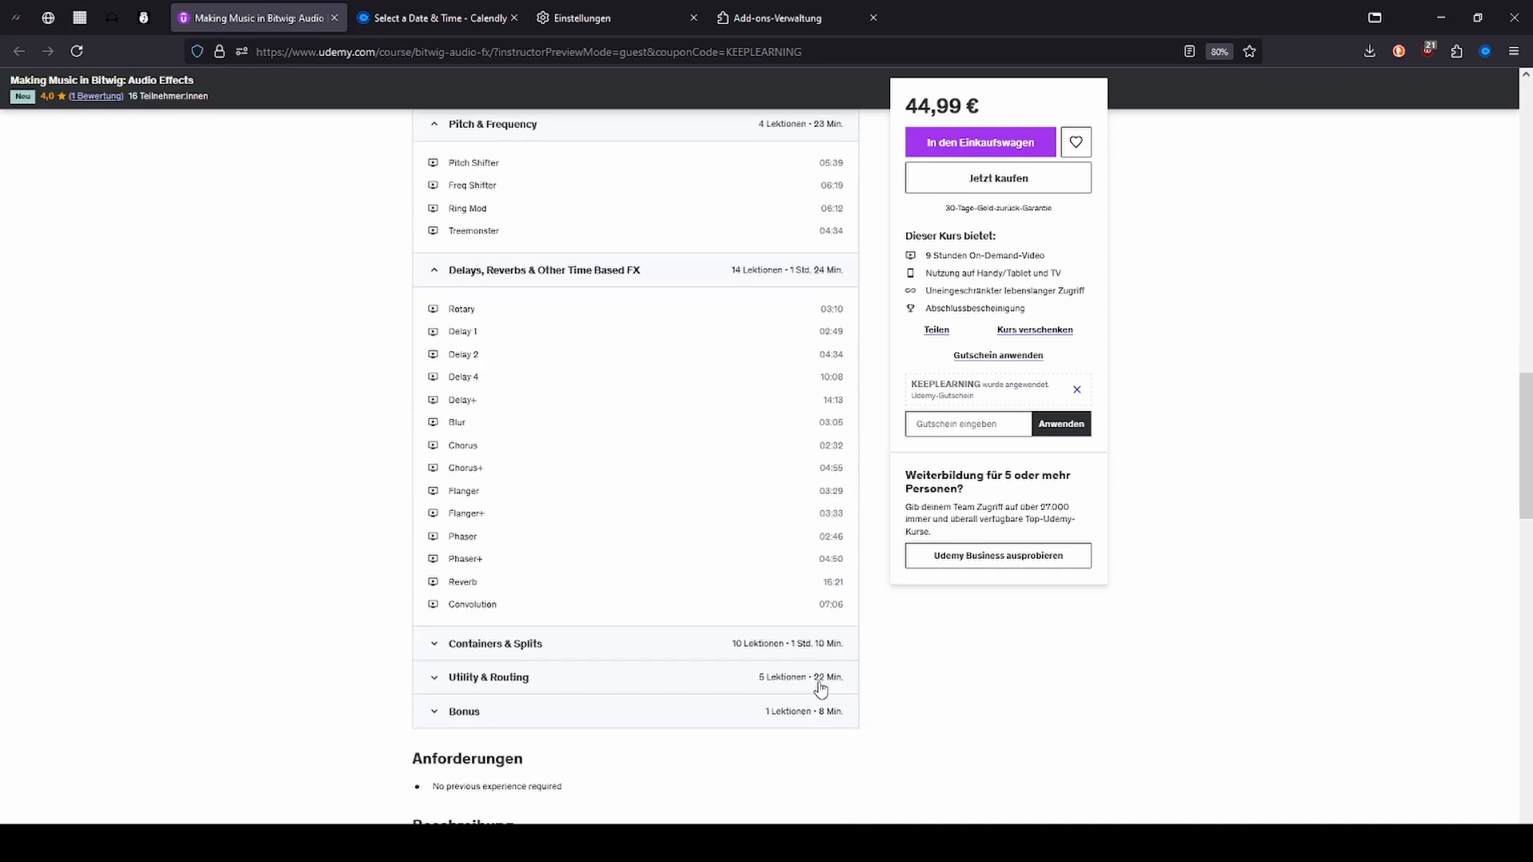
scroll(534, 609, down, 4)
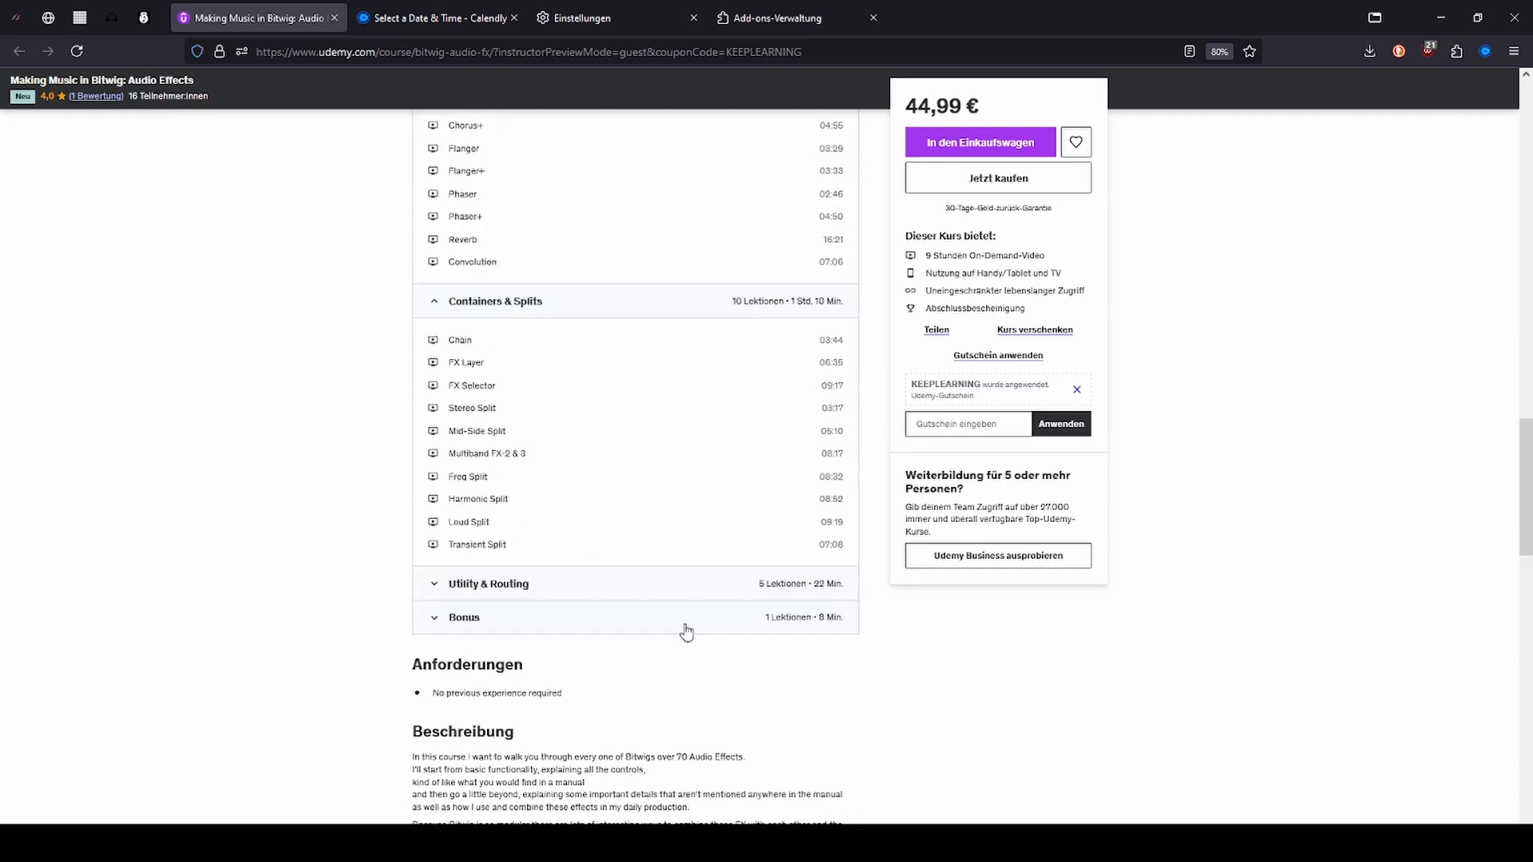
click(538, 519)
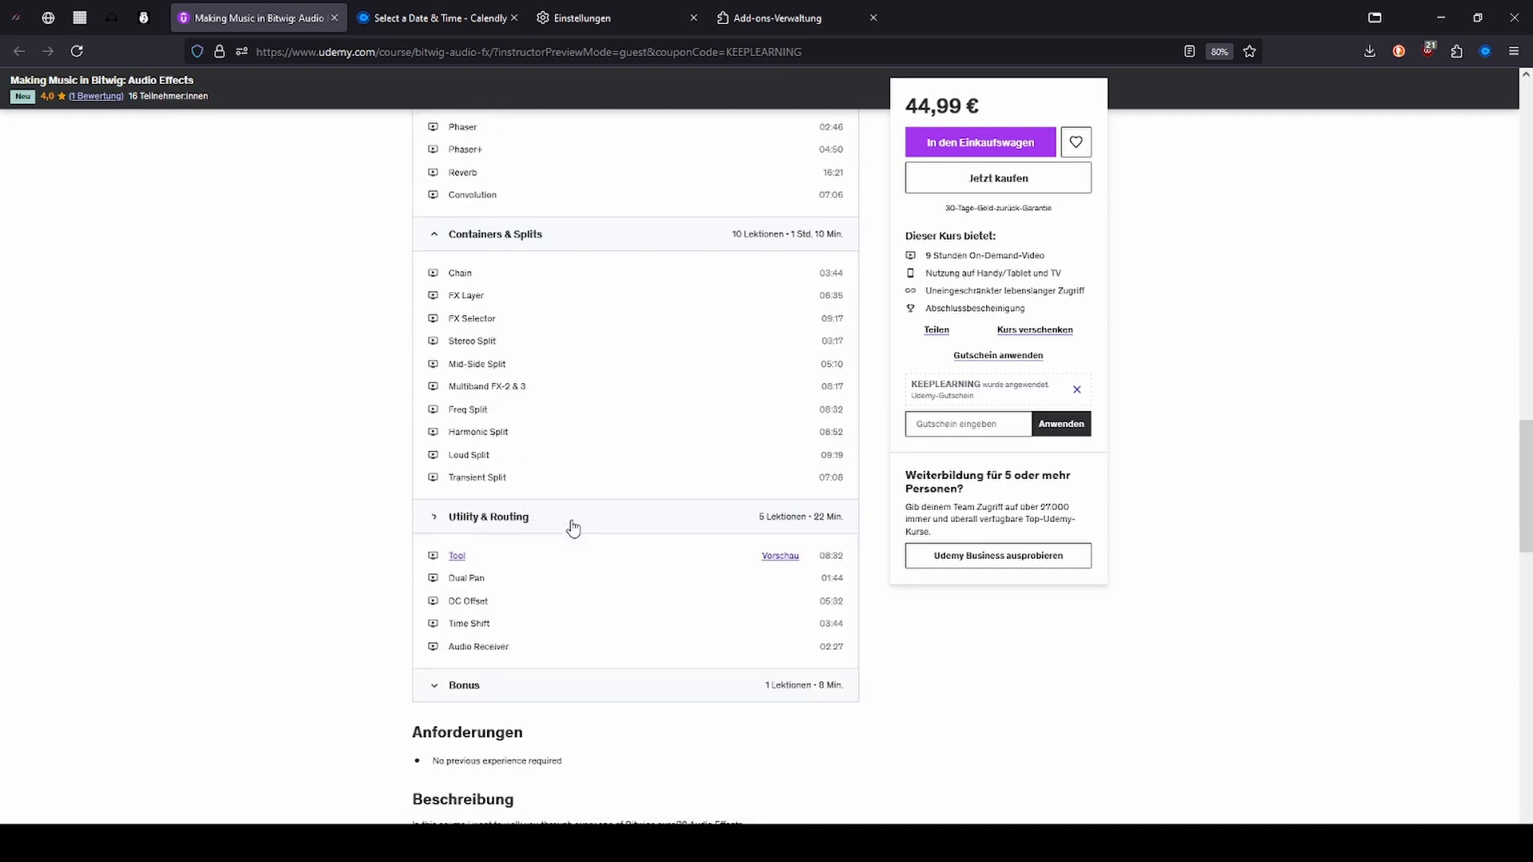
scroll(575, 397, up, 3)
scroll(575, 397, up, 20)
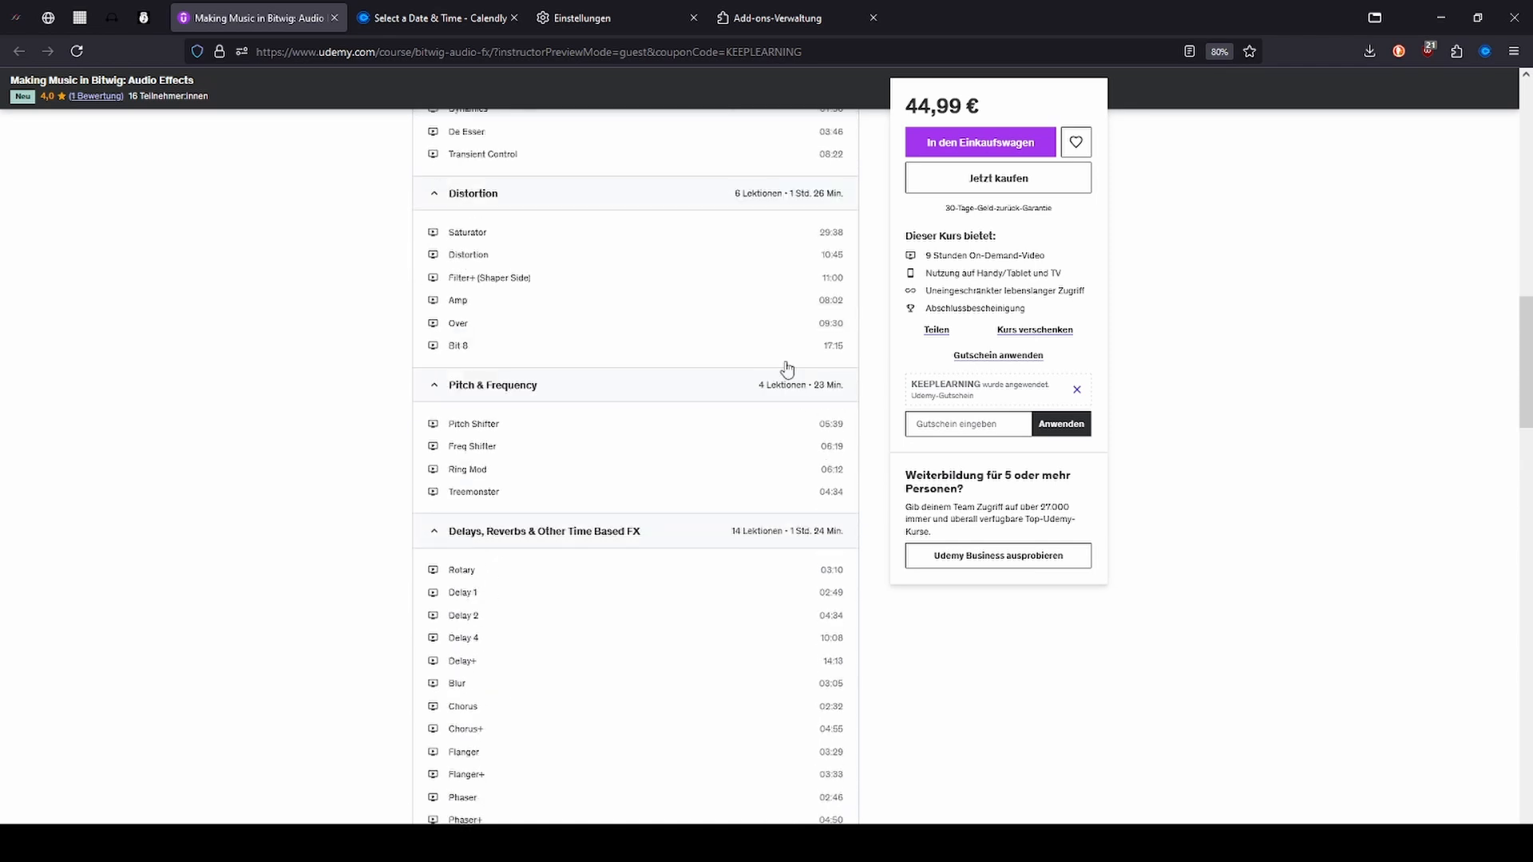
scroll(721, 423, up, 1)
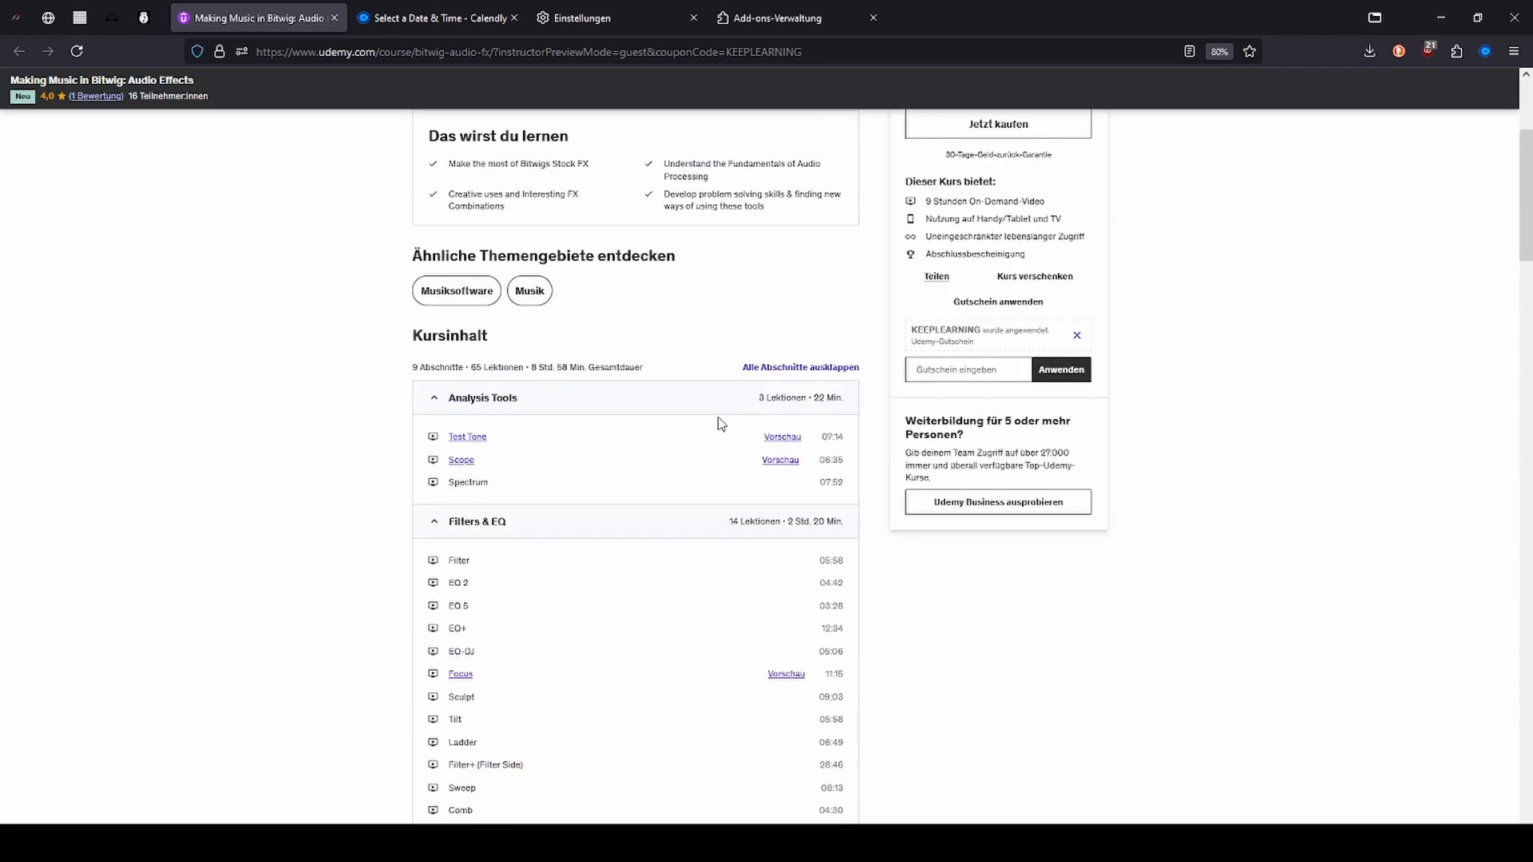
Show the Calendly booking page for the 1hr Discord lesson and switch to OBS
click(431, 17)
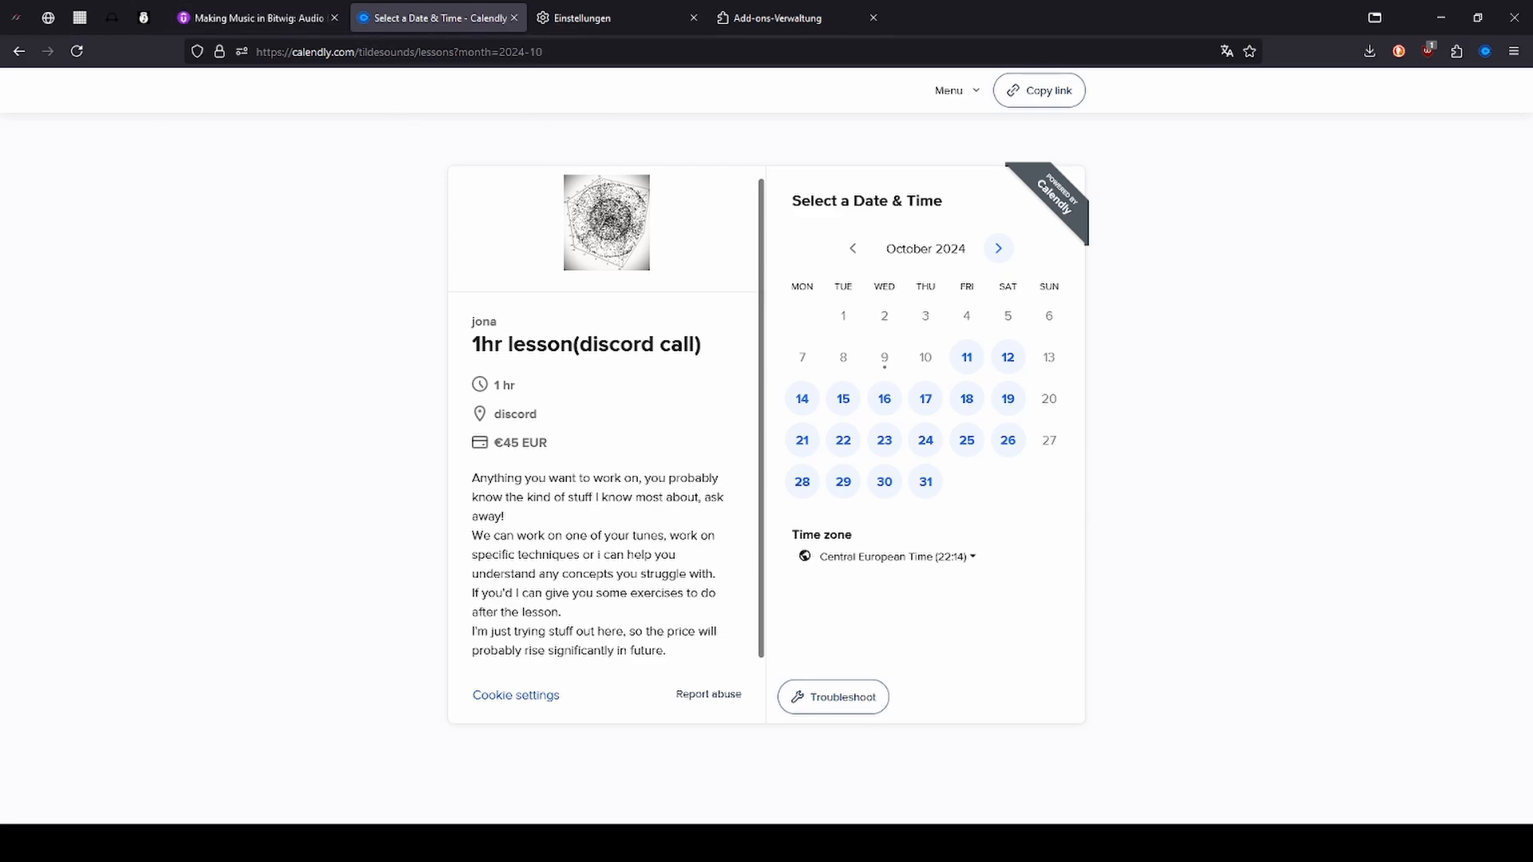
click(958, 843)
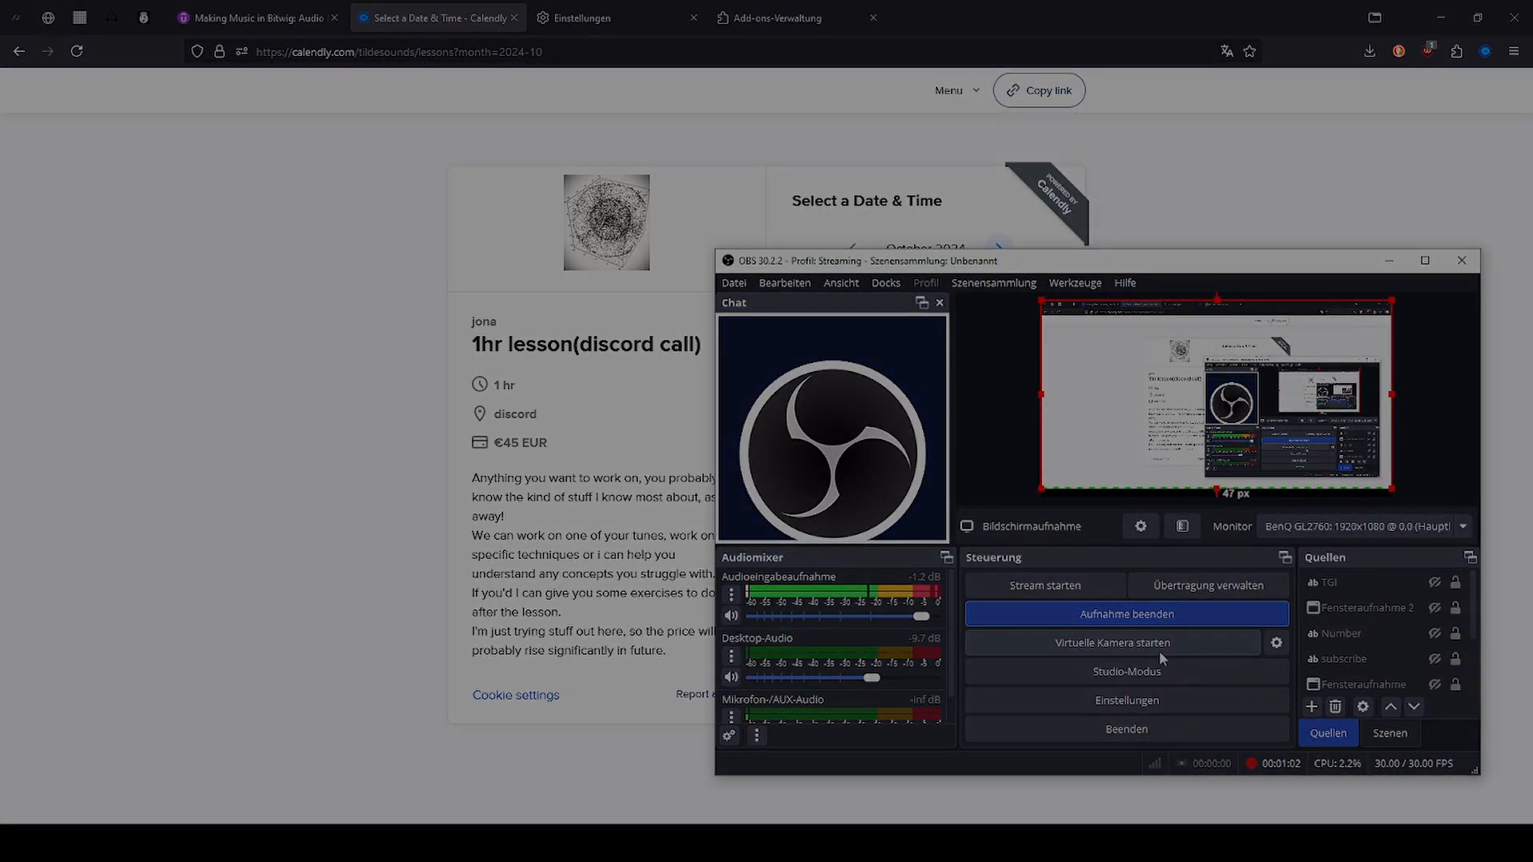